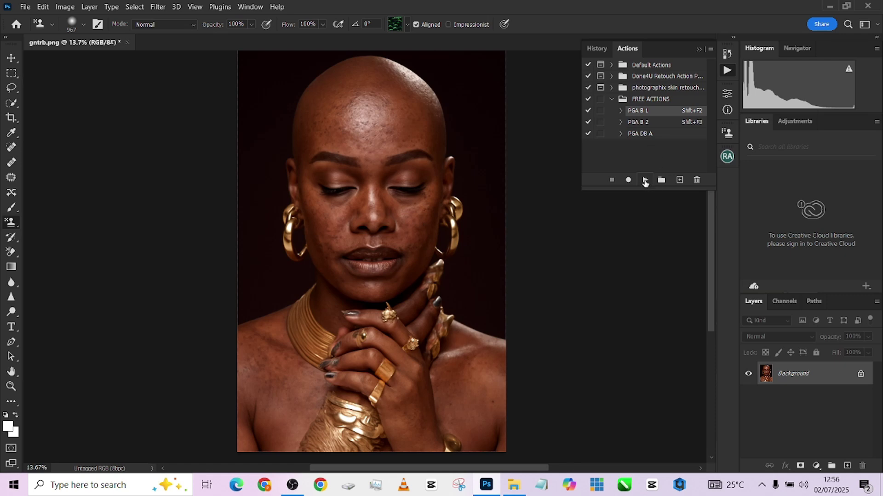
Run the PGA B 1 action and expand the BEAUTY RETOUCH group to show its layers.
{"action": "left_click", "coordinate": [645, 181]}
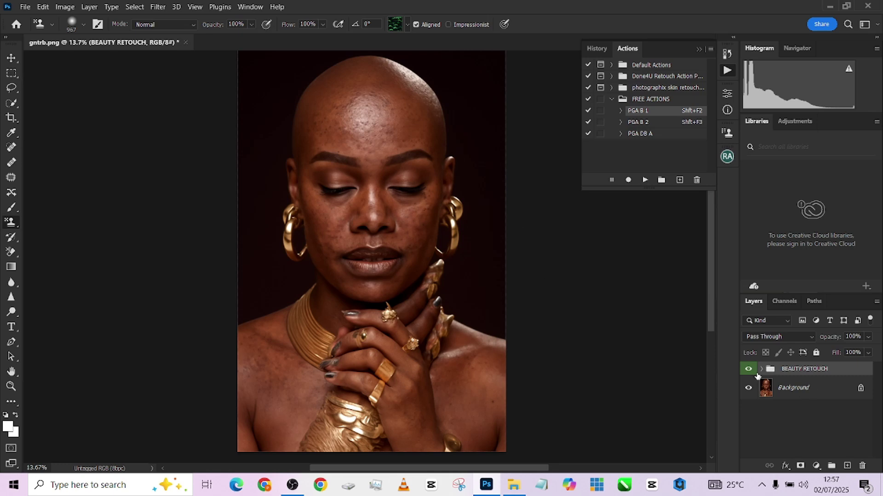
{"action": "left_click", "coordinate": [760, 370]}
{"action": "scroll", "coordinate": [791, 423], "scroll_direction": "down", "scroll_amount": 3}
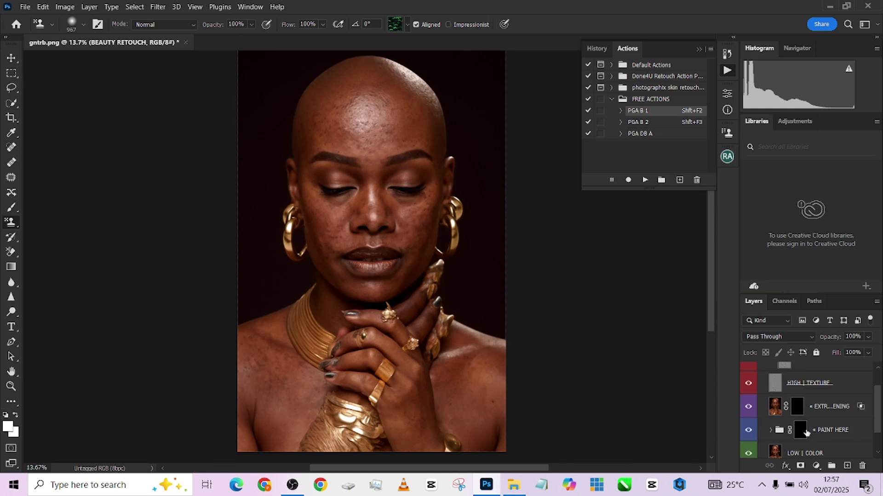
Brush white on the PAINT HERE mask over the forehead, cheeks, chin and left eyelid.
{"action": "left_click", "coordinate": [801, 431]}
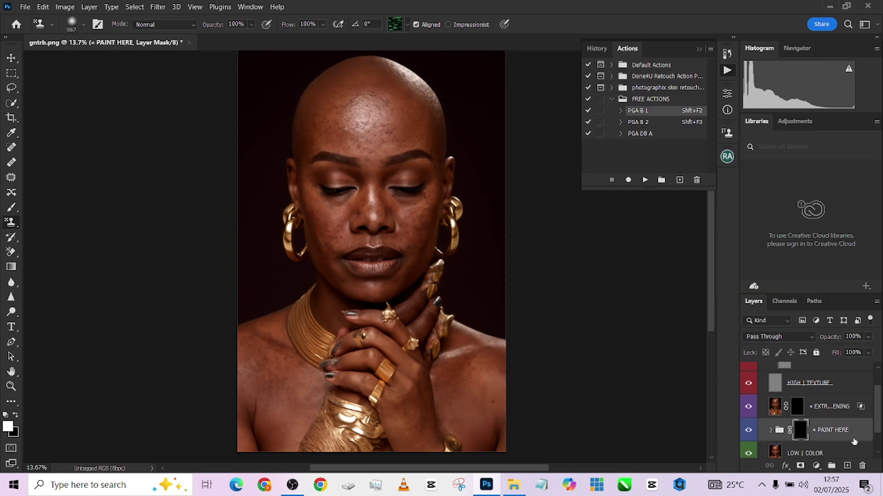
{"action": "left_click", "coordinate": [12, 208]}
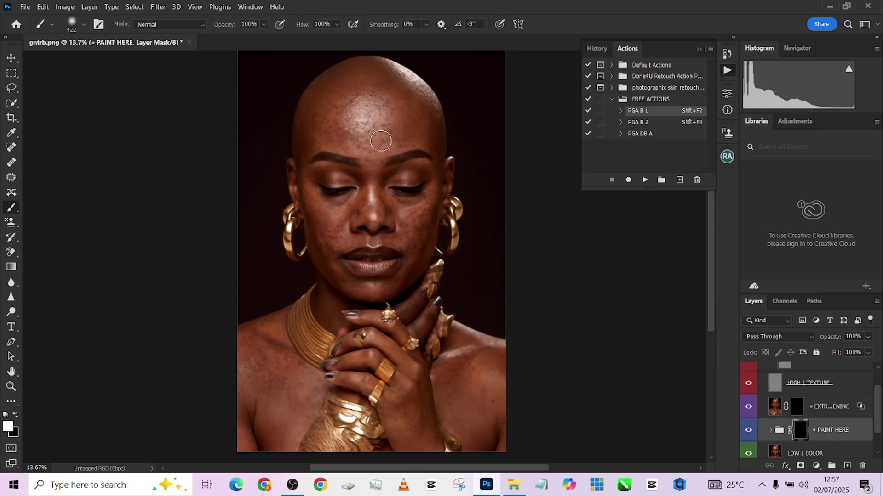
{"action": "mouse_move", "coordinate": [311, 109]}
{"action": "left_mouse_down"}
{"action": "mouse_move", "coordinate": [350, 140]}
{"action": "mouse_move", "coordinate": [388, 137]}
{"action": "mouse_move", "coordinate": [379, 202]}
{"action": "left_mouse_up"}
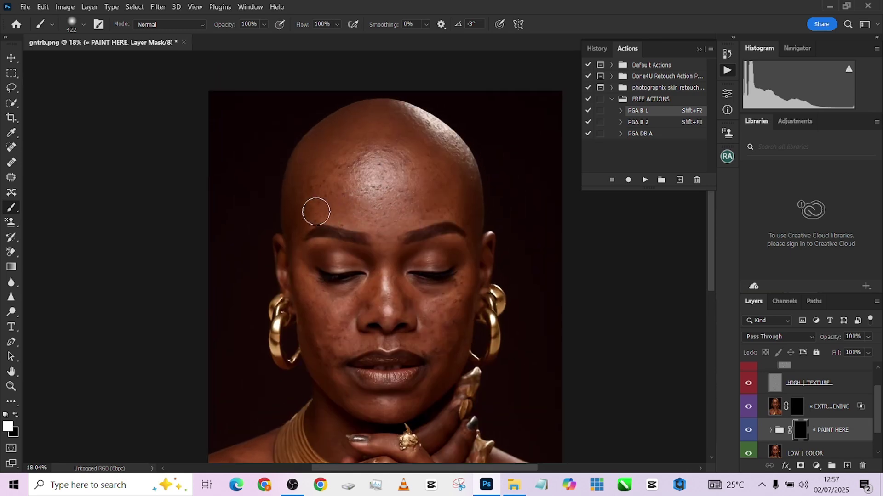
{"action": "mouse_move", "coordinate": [384, 147]}
{"action": "left_mouse_down"}
{"action": "mouse_move", "coordinate": [405, 202]}
{"action": "mouse_move", "coordinate": [451, 174]}
{"action": "mouse_move", "coordinate": [403, 189]}
{"action": "left_mouse_up"}
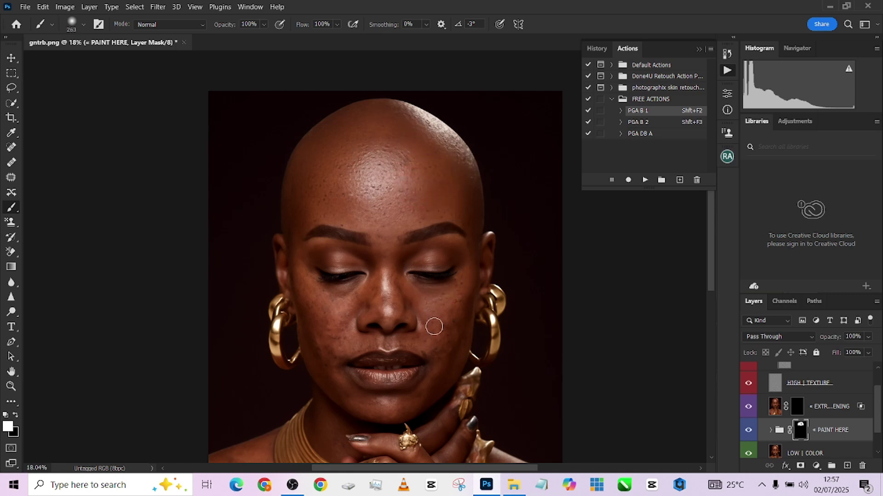
{"action": "mouse_move", "coordinate": [371, 294]}
{"action": "left_mouse_down"}
{"action": "mouse_move", "coordinate": [353, 305]}
{"action": "mouse_move", "coordinate": [445, 341]}
{"action": "mouse_move", "coordinate": [376, 302]}
{"action": "mouse_move", "coordinate": [377, 282]}
{"action": "left_mouse_up"}
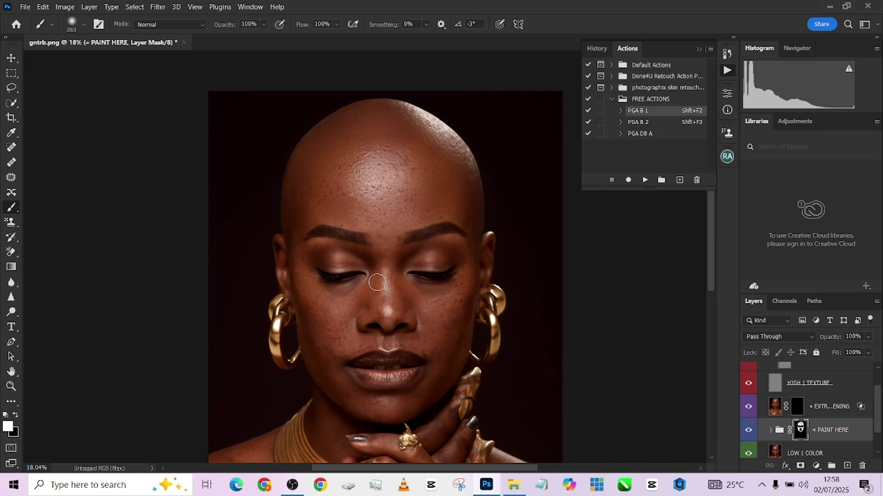
{"action": "right_click", "coordinate": [338, 255], "text": "alt"}
{"action": "mouse_move", "coordinate": [323, 258]}
{"action": "left_mouse_down"}
{"action": "mouse_move", "coordinate": [360, 264]}
{"action": "mouse_move", "coordinate": [339, 266]}
{"action": "mouse_move", "coordinate": [329, 249]}
{"action": "left_mouse_up"}
Paint the smoothing onto the right shoulder, chest and blotchy left shoulder with a larger brush.
{"action": "left_click_drag", "start_coordinate": [352, 233], "coordinate": [341, 92]}
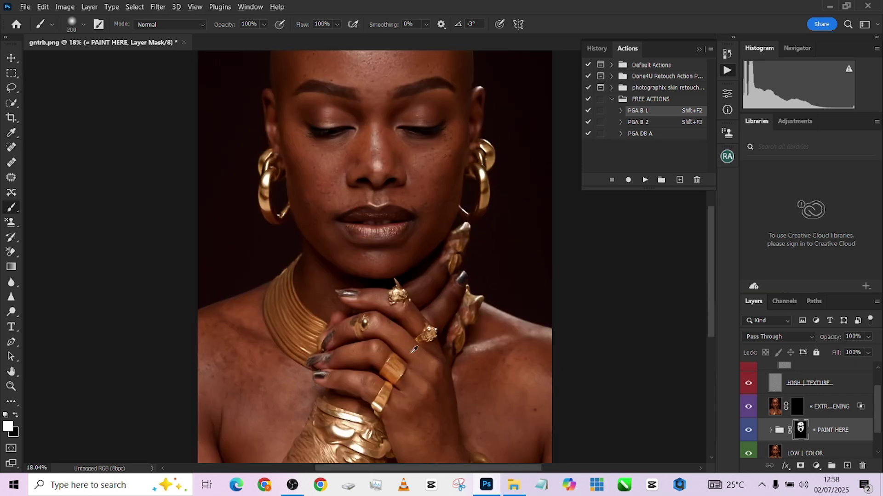
{"action": "mouse_move", "coordinate": [473, 354]}
{"action": "left_mouse_down"}
{"action": "mouse_move", "coordinate": [528, 349]}
{"action": "mouse_move", "coordinate": [542, 384]}
{"action": "left_mouse_up"}
{"action": "right_click", "coordinate": [542, 383], "text": "alt"}
{"action": "mouse_move", "coordinate": [523, 434]}
{"action": "left_mouse_down"}
{"action": "mouse_move", "coordinate": [482, 376]}
{"action": "mouse_move", "coordinate": [502, 450]}
{"action": "left_mouse_up"}
{"action": "left_click_drag", "start_coordinate": [520, 400], "coordinate": [465, 301]}
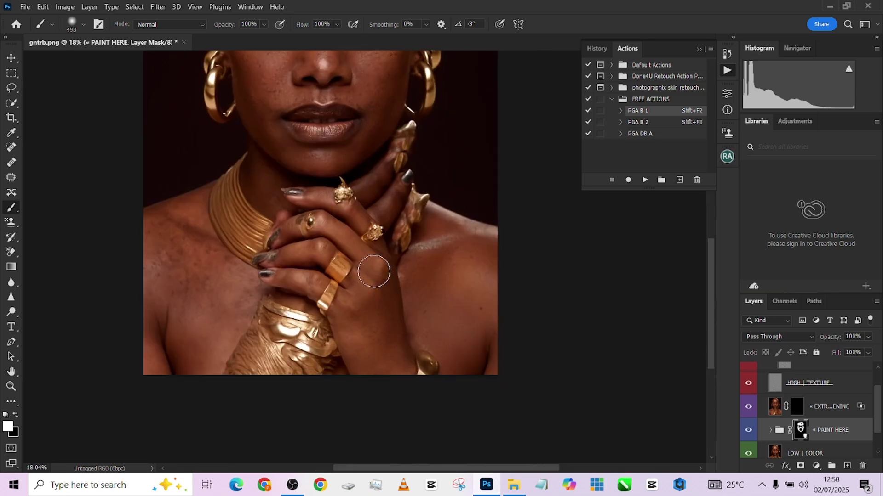
{"action": "mouse_move", "coordinate": [259, 313]}
{"action": "left_mouse_down"}
{"action": "mouse_move", "coordinate": [380, 353]}
{"action": "mouse_move", "coordinate": [335, 341]}
{"action": "left_mouse_up"}
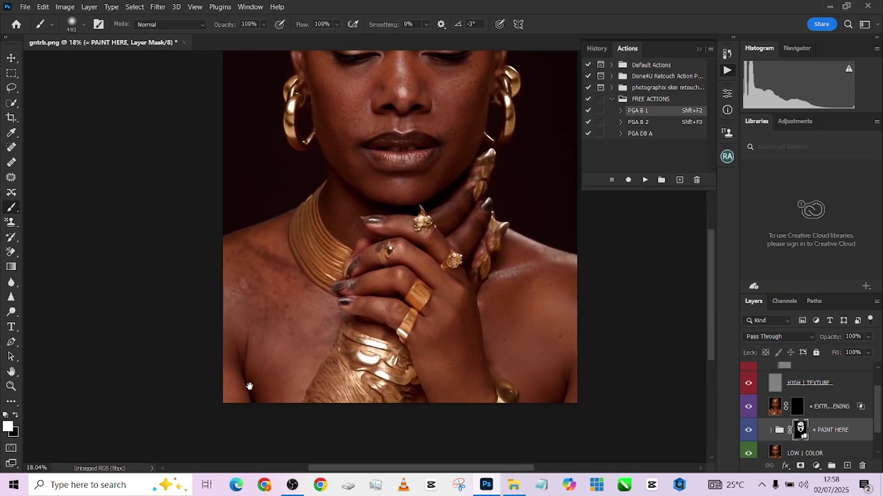
{"action": "mouse_move", "coordinate": [236, 282]}
{"action": "left_mouse_down"}
{"action": "mouse_move", "coordinate": [256, 276]}
{"action": "mouse_move", "coordinate": [260, 327]}
{"action": "mouse_move", "coordinate": [293, 309]}
{"action": "mouse_move", "coordinate": [301, 325]}
{"action": "mouse_move", "coordinate": [274, 386]}
{"action": "mouse_move", "coordinate": [265, 338]}
{"action": "left_mouse_up"}
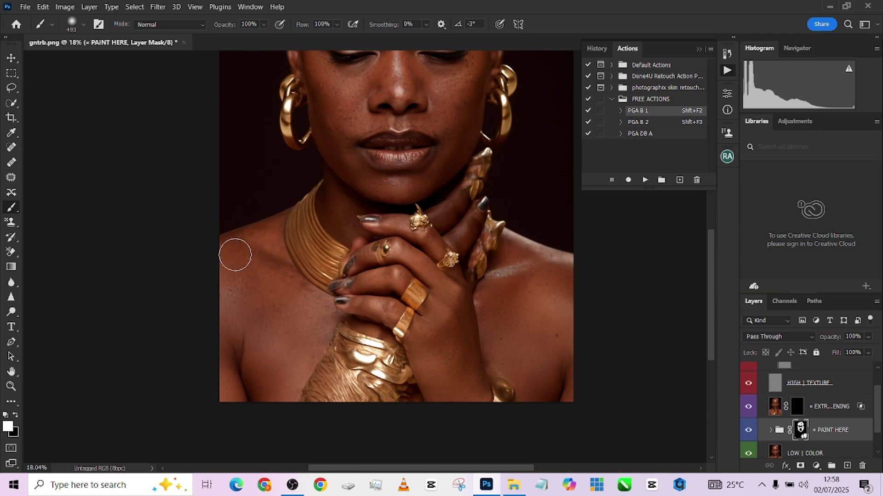
{"action": "key", "text": "bracketleft"}
{"action": "key", "text": "bracketleft"}
{"action": "key", "text": "bracketleft"}
{"action": "key", "text": "bracketleft"}
{"action": "left_click_drag", "start_coordinate": [421, 80], "coordinate": [407, 222]}
{"action": "scroll", "coordinate": [407, 222], "scroll_direction": "down", "scroll_amount": 1}
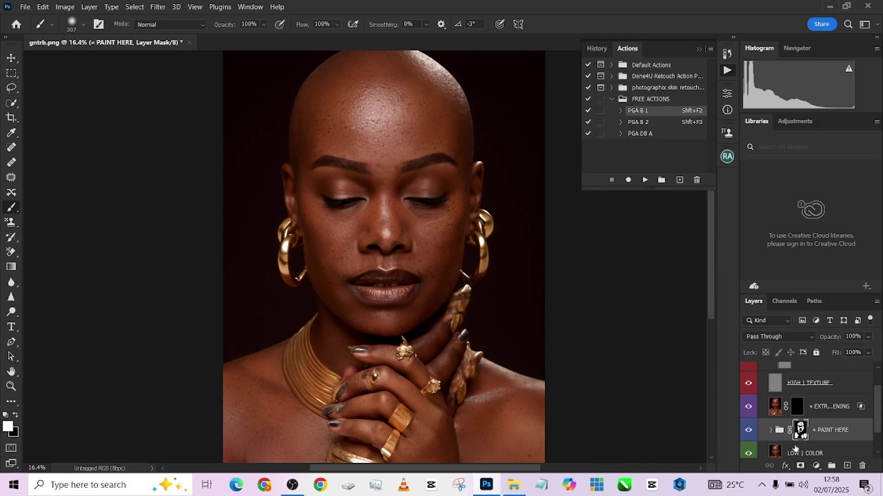
Copy the PAINT HERE mask onto EXTRA SMOOTHENING and toggle the group for a before/after comparison.
{"action": "mouse_move", "coordinate": [801, 433]}
{"action": "left_mouse_down"}
{"action": "mouse_move", "coordinate": [798, 408]}
{"action": "mouse_move", "coordinate": [796, 418]}
{"action": "left_mouse_up"}
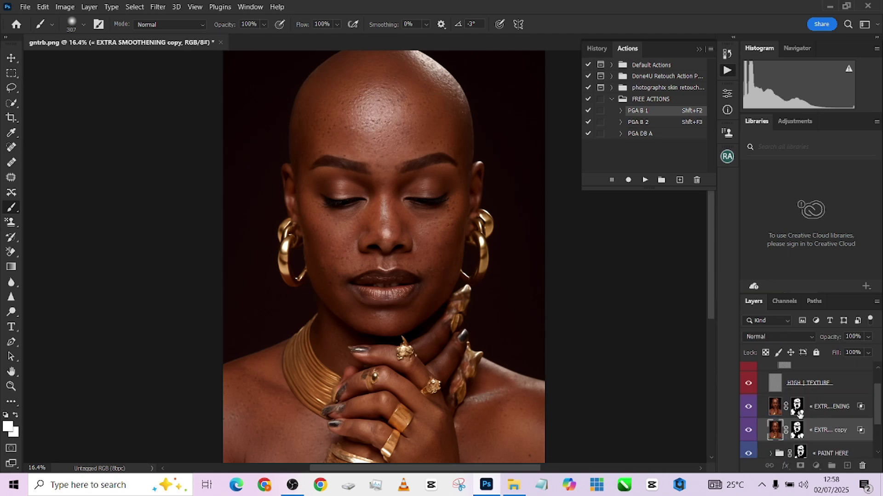
{"action": "left_click", "coordinate": [794, 414], "text": "alt"}
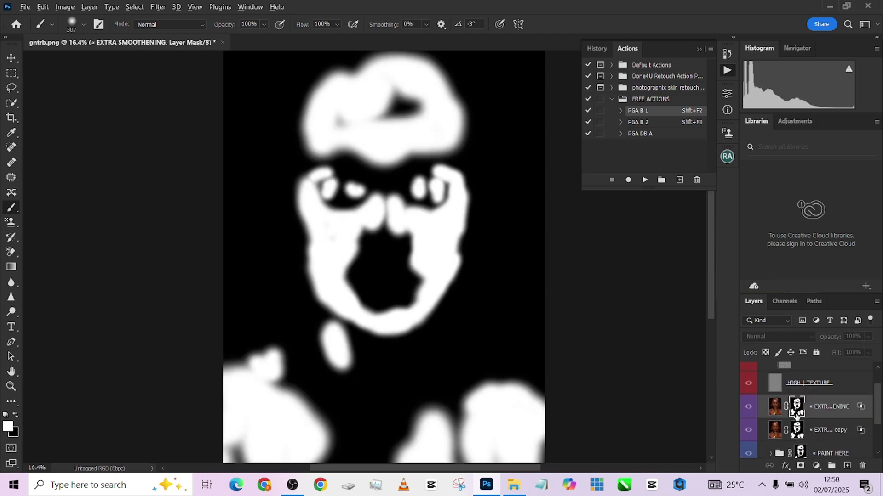
{"action": "left_click", "coordinate": [795, 410], "text": "alt"}
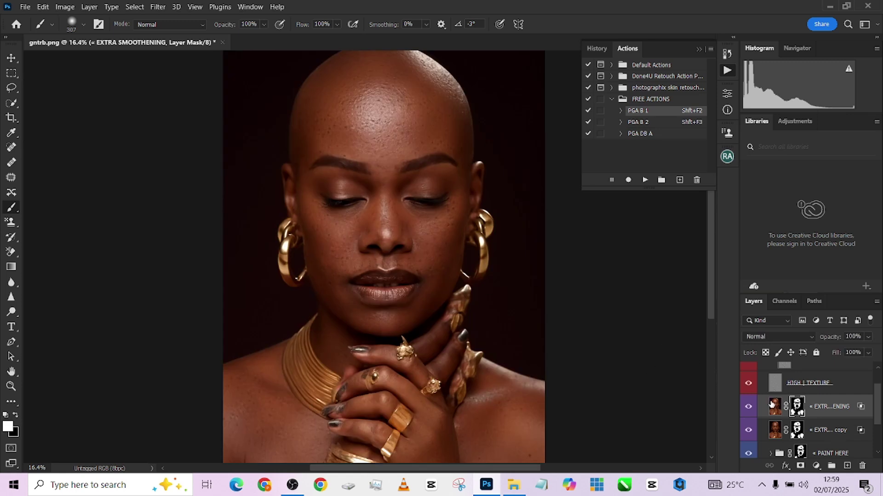
{"action": "scroll", "coordinate": [774, 399], "scroll_direction": "up", "scroll_amount": 1}
{"action": "left_click", "coordinate": [752, 370]}
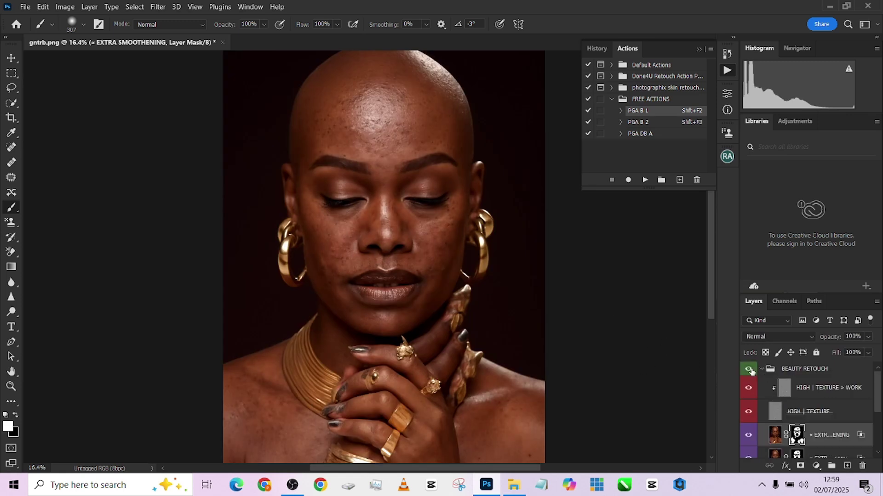
{"action": "left_click", "coordinate": [751, 371]}
{"action": "left_click", "coordinate": [751, 370]}
{"action": "left_click", "coordinate": [751, 371]}
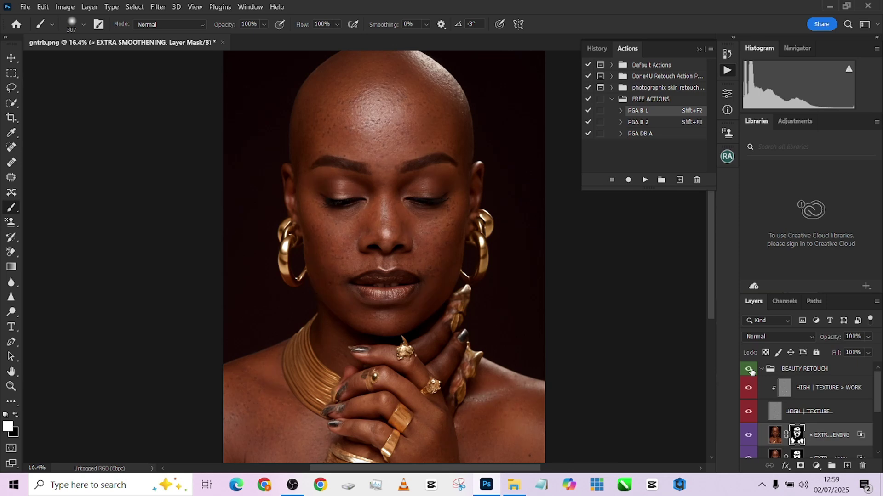
{"action": "scroll", "coordinate": [794, 436], "scroll_direction": "down", "scroll_amount": 1}
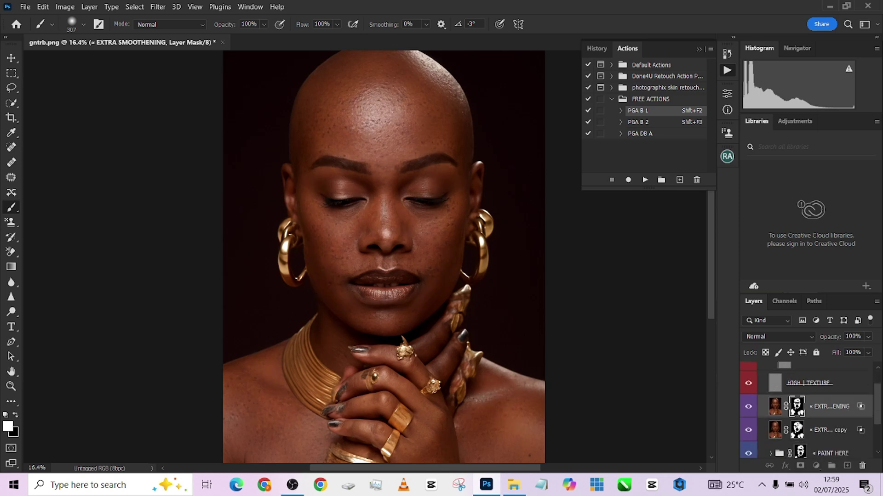
Delete the unwanted EXTRA SMOOTHENING copy layer.
{"action": "left_click", "coordinate": [797, 432]}
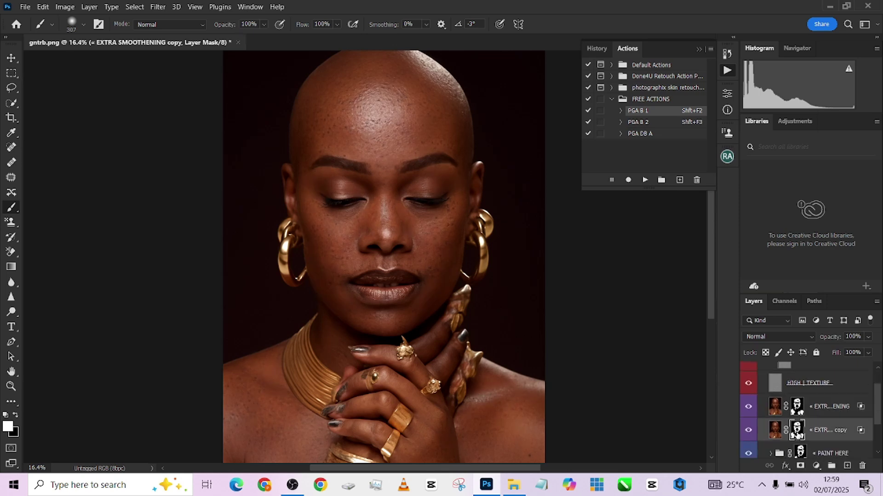
{"action": "left_click", "coordinate": [826, 415]}
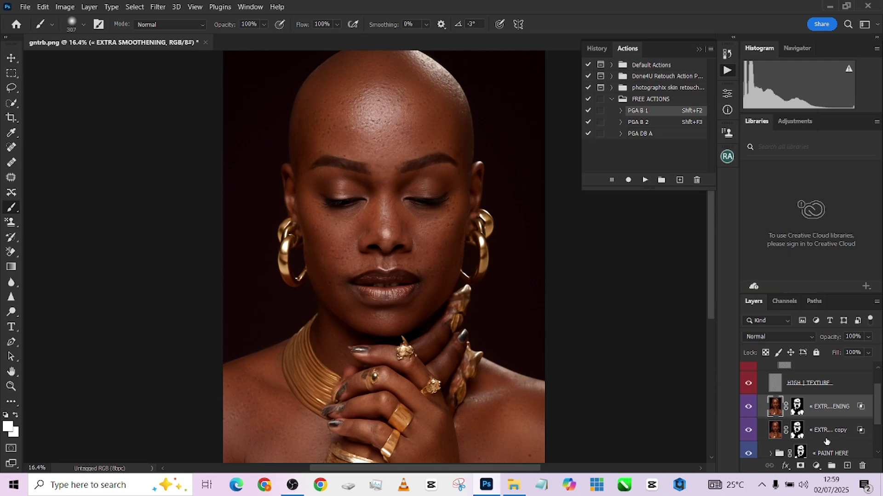
{"action": "scroll", "coordinate": [826, 442], "scroll_direction": "down", "scroll_amount": 1}
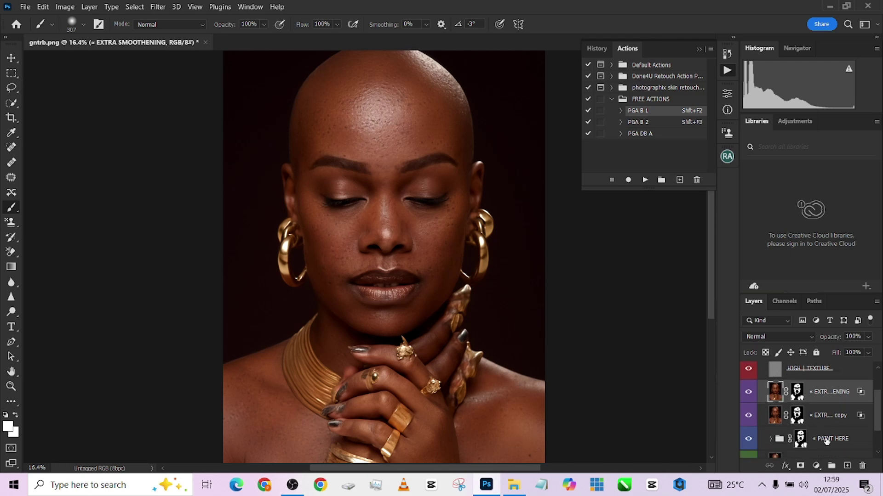
{"action": "left_click", "coordinate": [844, 422]}
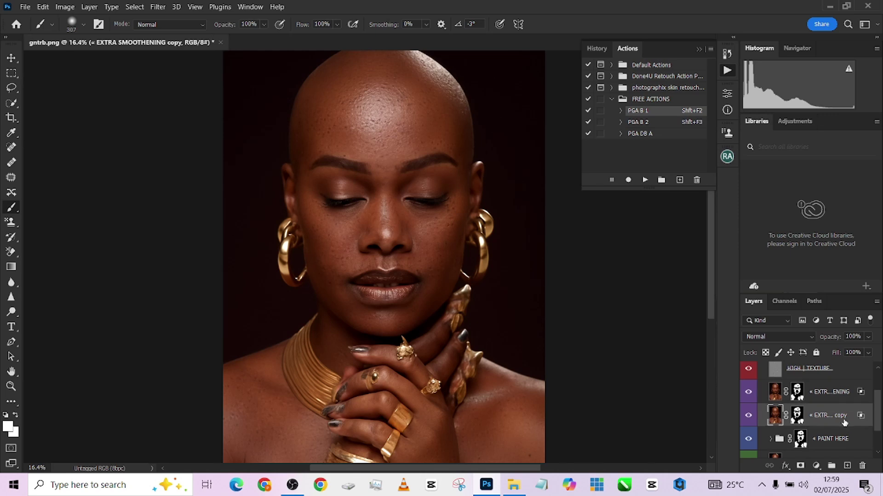
{"action": "scroll", "coordinate": [837, 416], "scroll_direction": "up", "scroll_amount": 1}
{"action": "left_click_drag", "start_coordinate": [839, 425], "coordinate": [862, 467]}
{"action": "scroll", "coordinate": [829, 431], "scroll_direction": "down", "scroll_amount": 2}
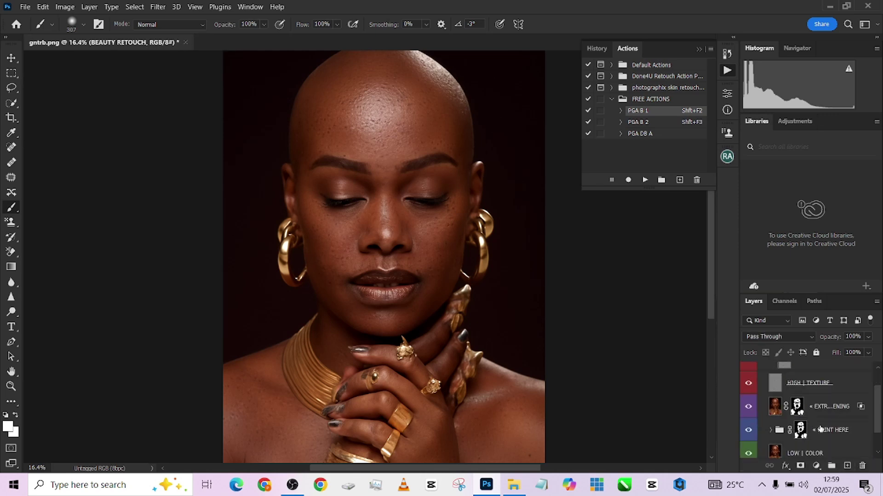
Paint black on the masks along the nose bridge to remove the smoothing there.
{"action": "left_click", "coordinate": [796, 409]}
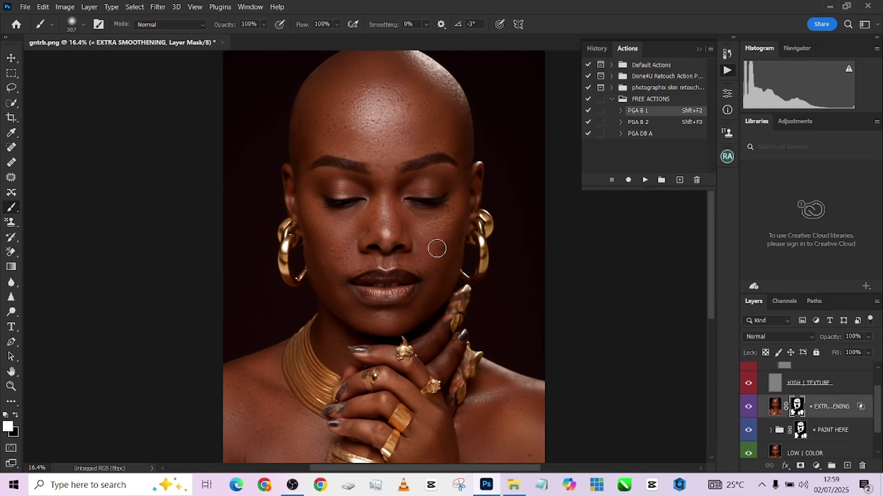
{"action": "key", "text": "x"}
{"action": "left_click_drag", "start_coordinate": [383, 205], "coordinate": [384, 234]}
{"action": "left_click", "coordinate": [800, 430]}
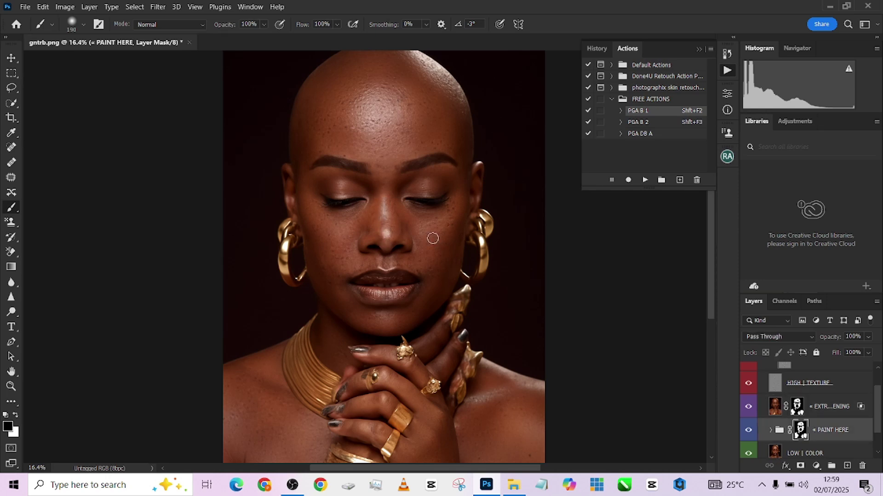
{"action": "left_click_drag", "start_coordinate": [383, 200], "coordinate": [385, 239]}
{"action": "scroll", "coordinate": [803, 443], "scroll_direction": "down", "scroll_amount": 1}
{"action": "right_click", "coordinate": [803, 450]}
Flatten the image, run PGA B 2, and expand the resulting PORTRAIT RETOUCH group.
{"action": "left_click", "coordinate": [812, 418]}
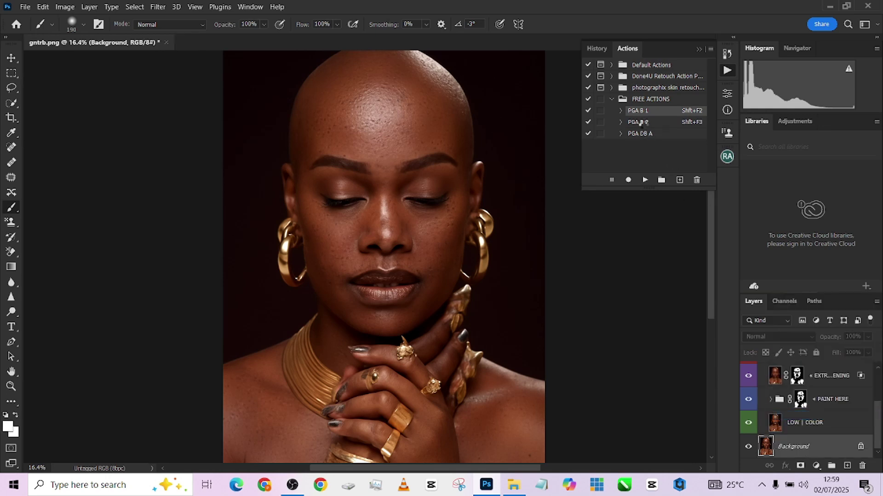
{"action": "left_click", "coordinate": [639, 122]}
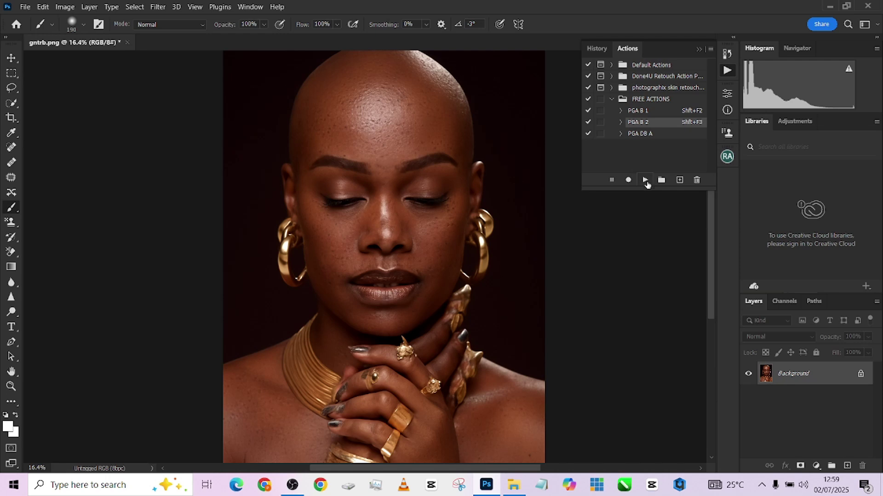
{"action": "left_click", "coordinate": [645, 181]}
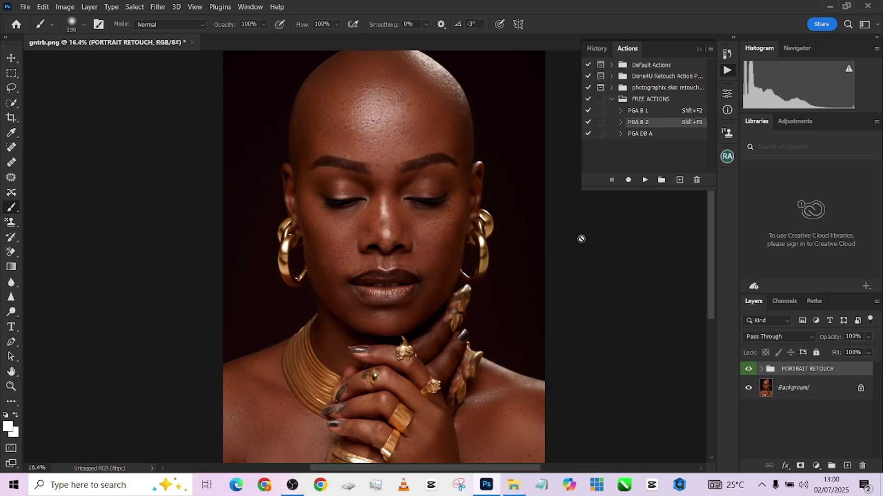
{"action": "left_click", "coordinate": [759, 369]}
{"action": "scroll", "coordinate": [831, 432], "scroll_direction": "down", "scroll_amount": 1}
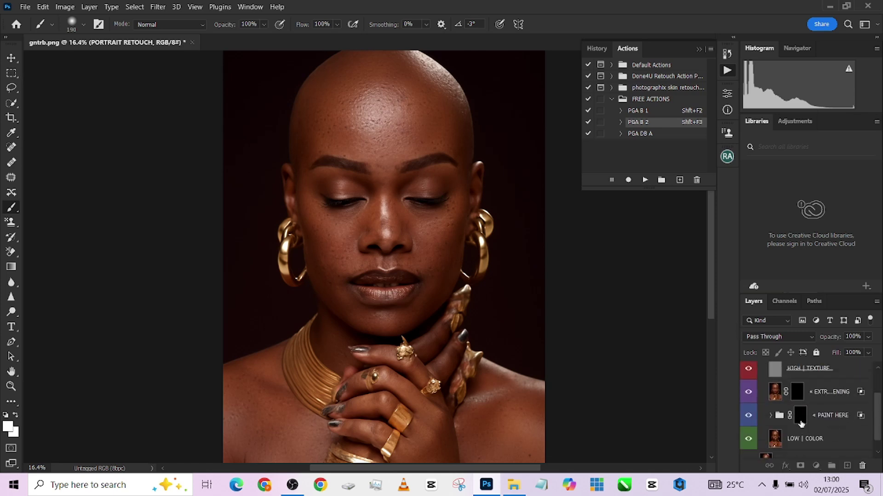
Paint white on the PAINT HERE mask across the forehead and brows, brush about 633 then 324 px.
{"action": "left_click", "coordinate": [800, 416]}
{"action": "key", "text": "x"}
{"action": "key", "text": "x"}
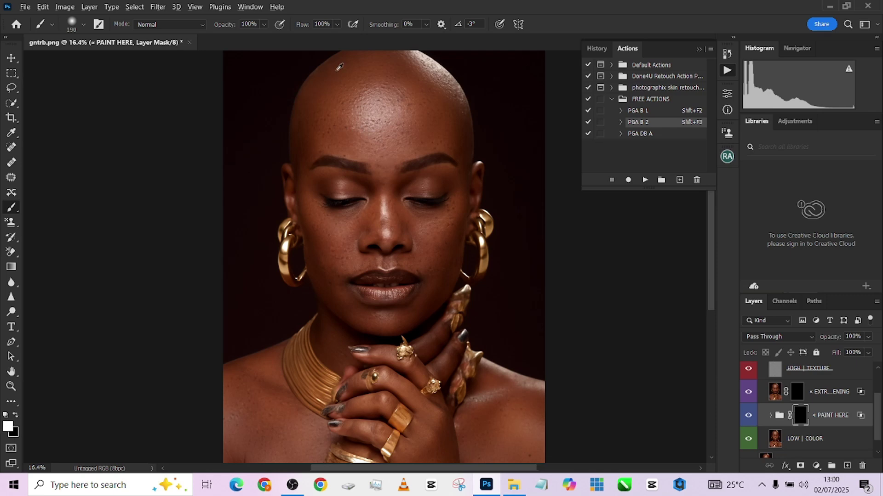
{"action": "scroll", "coordinate": [358, 133], "scroll_direction": "up", "scroll_amount": 3}
{"action": "left_click_drag", "start_coordinate": [410, 228], "coordinate": [450, 230]}
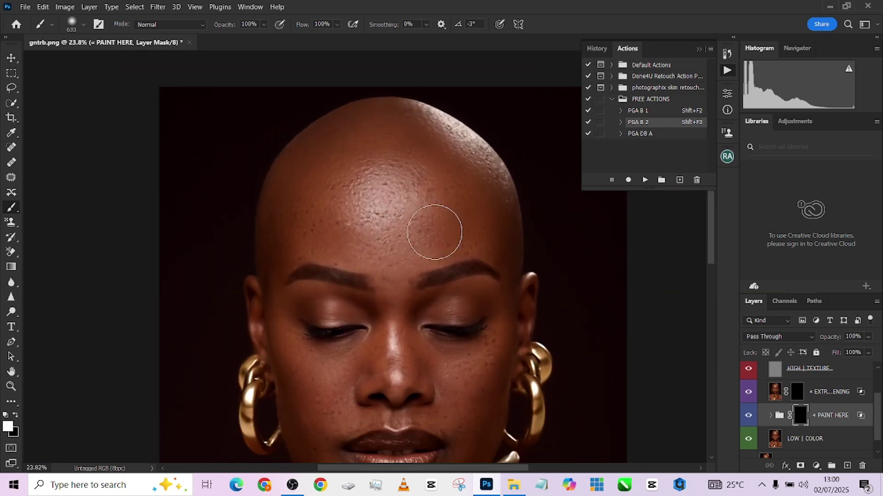
{"action": "mouse_move", "coordinate": [313, 230]}
{"action": "left_mouse_down"}
{"action": "mouse_move", "coordinate": [300, 211]}
{"action": "mouse_move", "coordinate": [324, 182]}
{"action": "mouse_move", "coordinate": [357, 199]}
{"action": "mouse_move", "coordinate": [436, 192]}
{"action": "mouse_move", "coordinate": [427, 166]}
{"action": "left_mouse_up"}
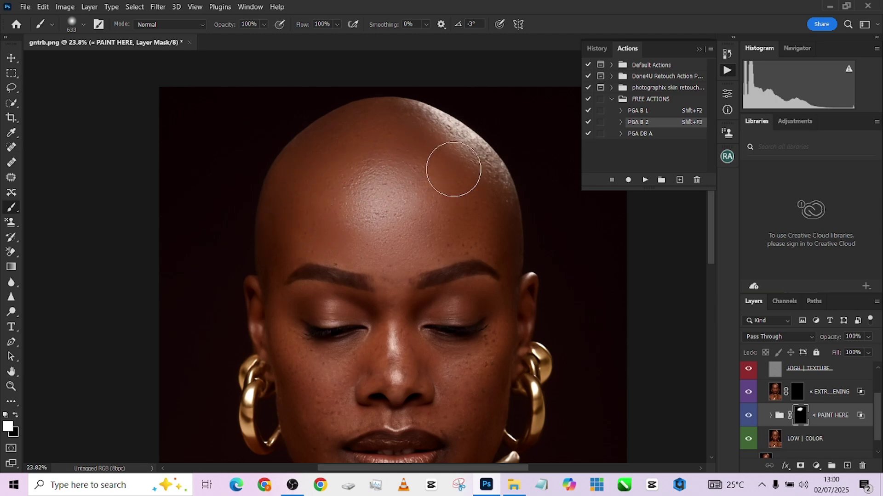
{"action": "left_click_drag", "start_coordinate": [436, 213], "coordinate": [430, 213]}
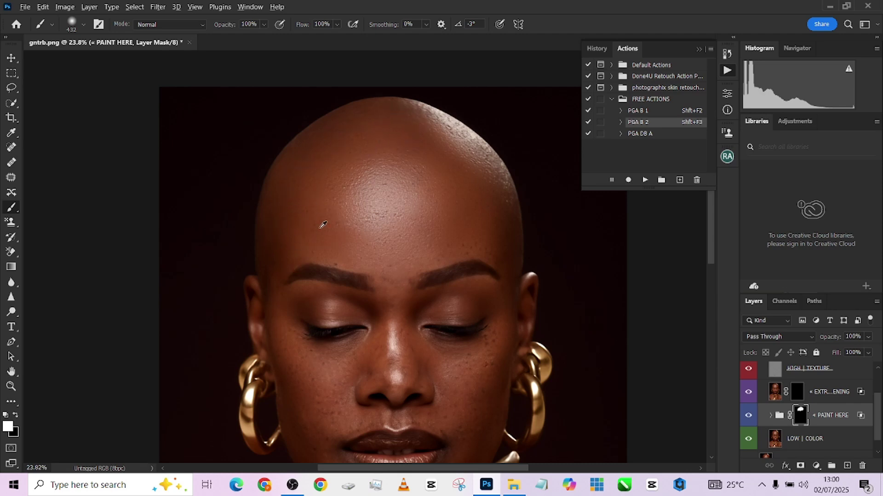
{"action": "left_click_drag", "start_coordinate": [319, 229], "coordinate": [316, 229]}
{"action": "mouse_move", "coordinate": [352, 252]}
{"action": "left_mouse_down"}
{"action": "mouse_move", "coordinate": [393, 277]}
{"action": "mouse_move", "coordinate": [385, 275]}
{"action": "mouse_move", "coordinate": [396, 238]}
{"action": "left_mouse_up"}
{"action": "scroll", "coordinate": [396, 238], "scroll_direction": "down", "scroll_amount": 1}
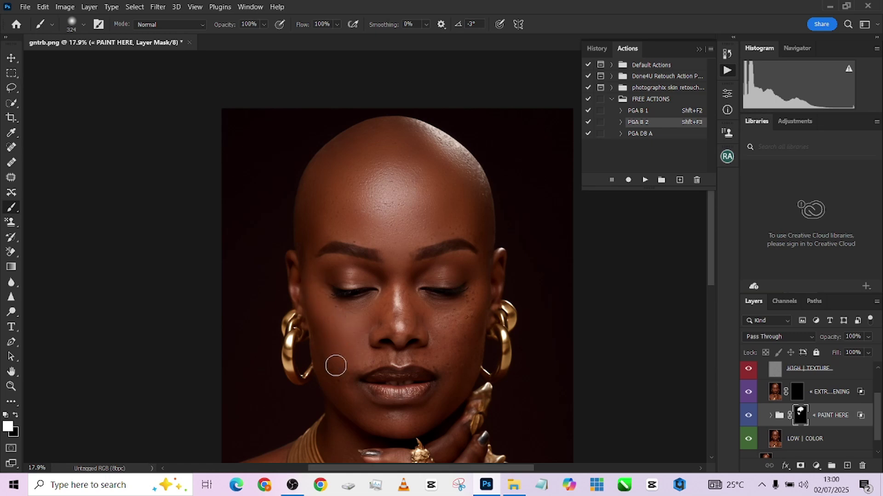
Paint smoothing over the nose and right cheek with a roughly 253 px brush.
{"action": "left_click_drag", "start_coordinate": [335, 363], "coordinate": [321, 363]}
{"action": "left_click_drag", "start_coordinate": [447, 371], "coordinate": [453, 371]}
{"action": "mouse_move", "coordinate": [464, 326]}
{"action": "left_mouse_down"}
{"action": "mouse_move", "coordinate": [406, 292]}
{"action": "mouse_move", "coordinate": [423, 358]}
{"action": "mouse_move", "coordinate": [470, 361]}
{"action": "left_mouse_up"}
{"action": "scroll", "coordinate": [414, 230], "scroll_direction": "down", "scroll_amount": 2}
Paint smoothing across the chest with a 572 px brush.
{"action": "left_click_drag", "start_coordinate": [407, 383], "coordinate": [369, 263]}
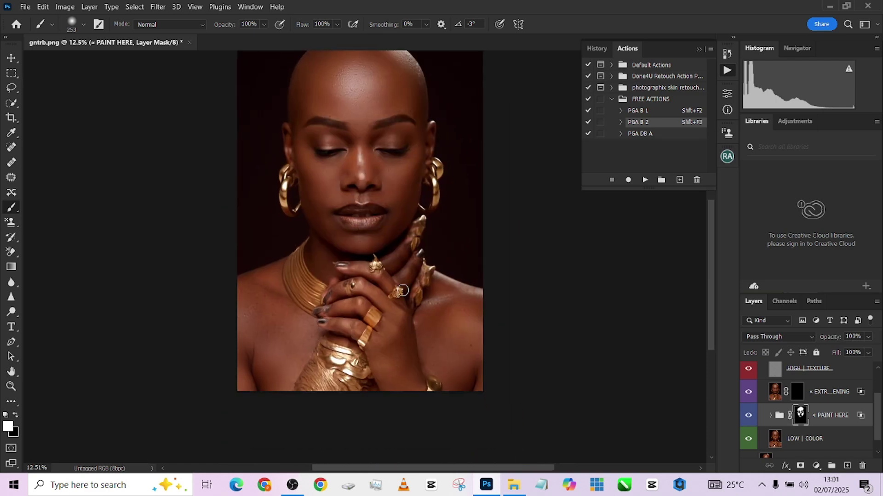
{"action": "left_click_drag", "start_coordinate": [432, 301], "coordinate": [448, 304]}
{"action": "scroll", "coordinate": [447, 325], "scroll_direction": "up", "scroll_amount": 4}
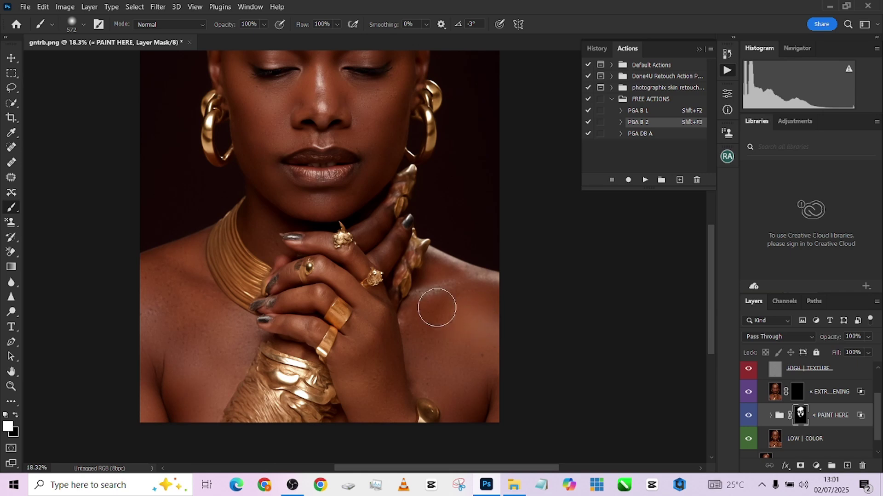
{"action": "left_click_drag", "start_coordinate": [265, 317], "coordinate": [435, 325]}
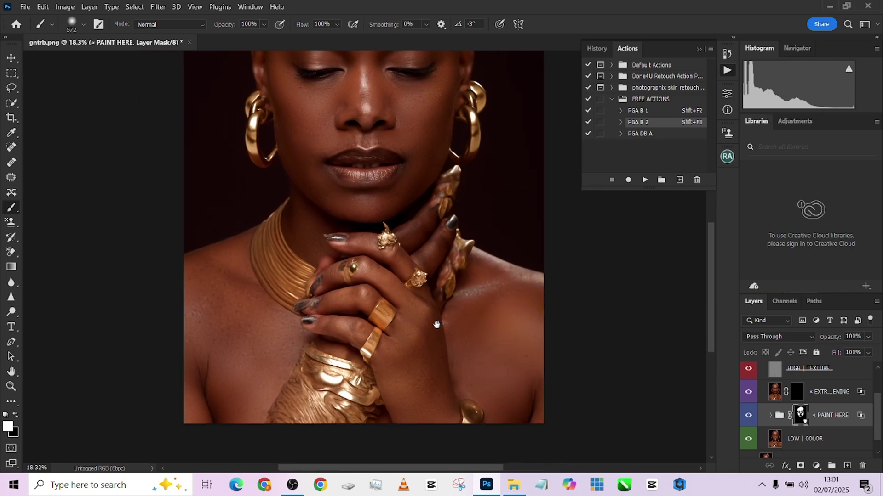
{"action": "left_click_drag", "start_coordinate": [374, 387], "coordinate": [330, 295]}
{"action": "left_click_drag", "start_coordinate": [360, 366], "coordinate": [353, 365]}
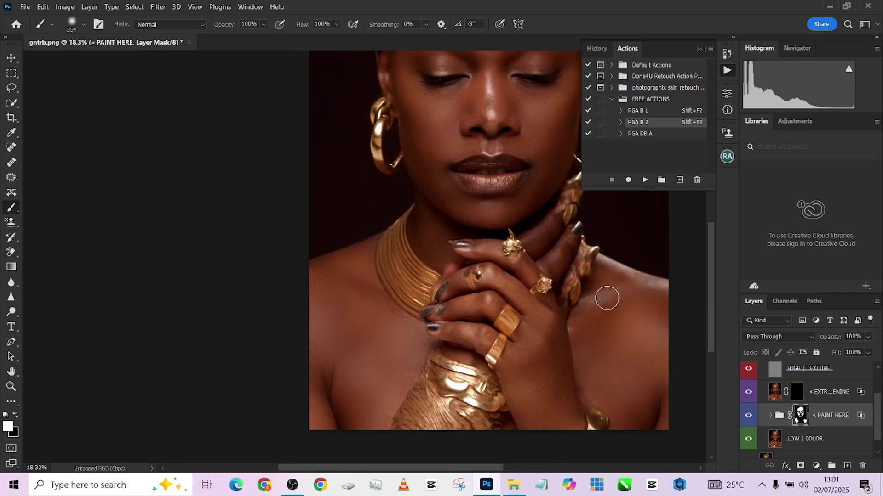
{"action": "scroll", "coordinate": [409, 285], "scroll_direction": "down", "scroll_amount": 3}
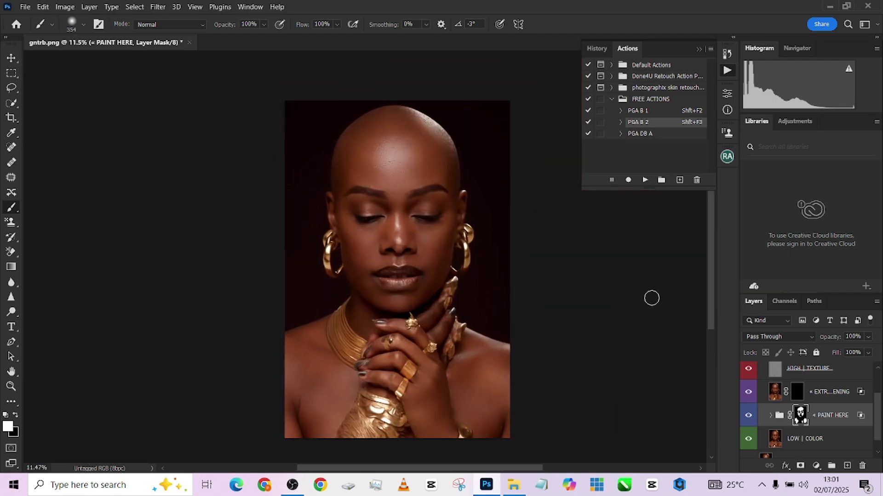
Touch up the remaining face areas around the lips, resizing the brush between 164 and 392 px.
{"action": "scroll", "coordinate": [405, 230], "scroll_direction": "up", "scroll_amount": 5}
{"action": "left_click_drag", "start_coordinate": [406, 230], "coordinate": [391, 233]}
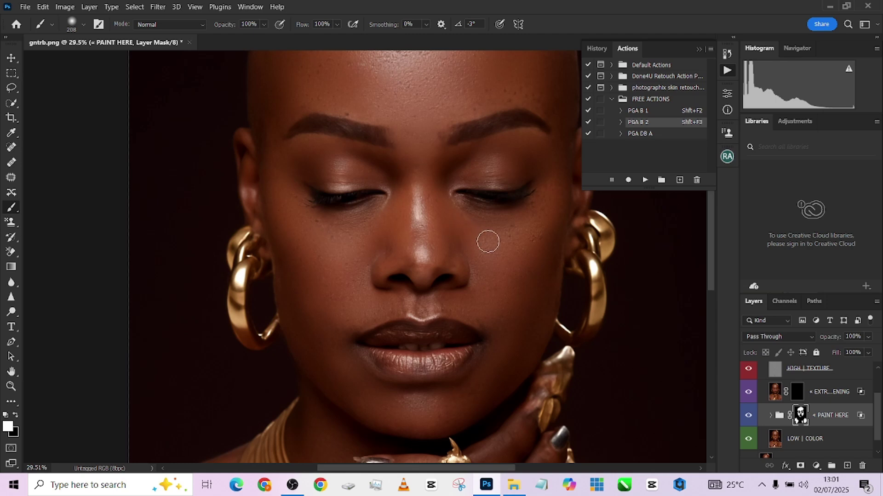
{"action": "scroll", "coordinate": [454, 249], "scroll_direction": "down", "scroll_amount": 3}
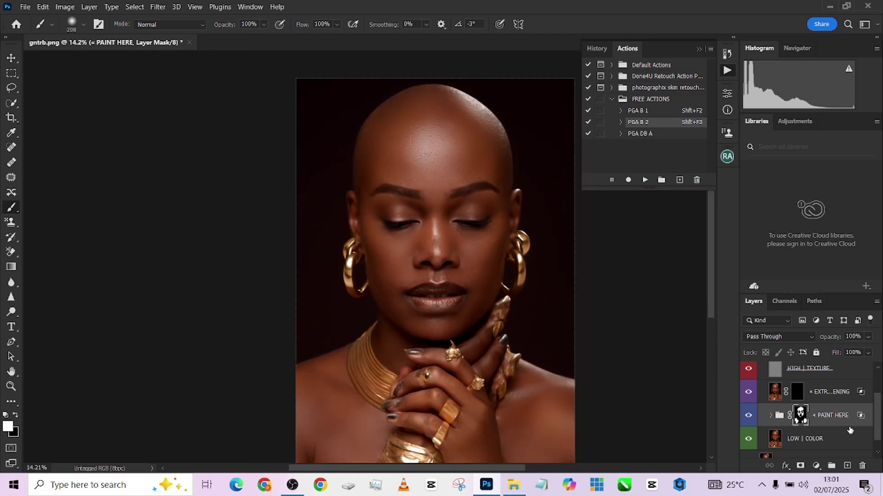
{"action": "scroll", "coordinate": [419, 274], "scroll_direction": "up", "scroll_amount": 4}
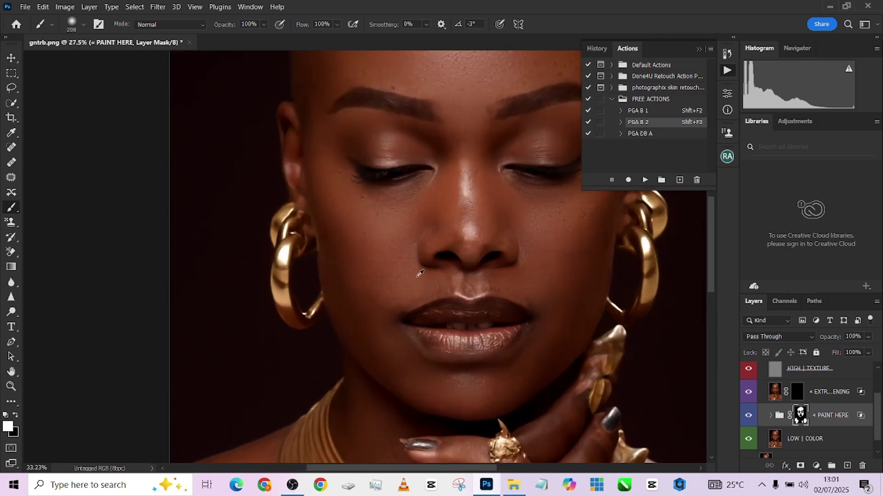
{"action": "right_click", "coordinate": [424, 284]}
{"action": "left_click_drag", "start_coordinate": [422, 285], "coordinate": [415, 286]}
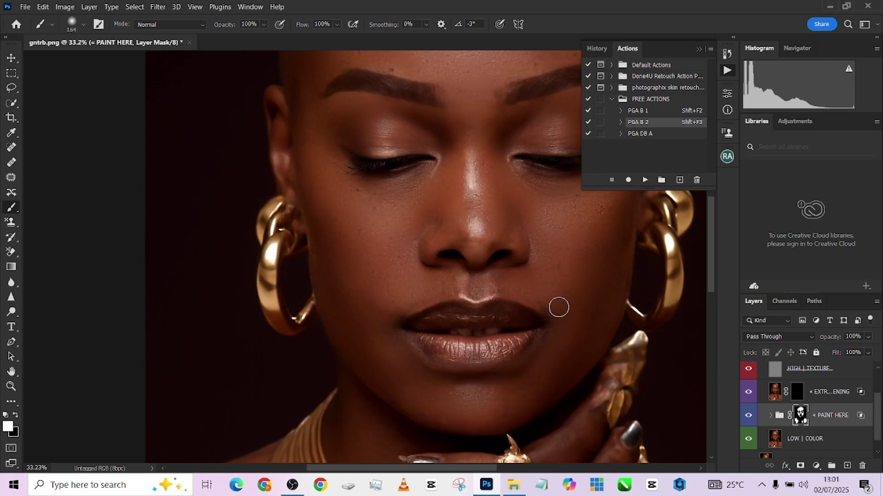
{"action": "scroll", "coordinate": [445, 239], "scroll_direction": "down", "scroll_amount": 2}
{"action": "scroll", "coordinate": [447, 242], "scroll_direction": "down", "scroll_amount": 4}
{"action": "scroll", "coordinate": [502, 238], "scroll_direction": "up", "scroll_amount": 3}
{"action": "left_click_drag", "start_coordinate": [503, 238], "coordinate": [523, 238]}
{"action": "scroll", "coordinate": [446, 226], "scroll_direction": "down", "scroll_amount": 2}
{"action": "scroll", "coordinate": [482, 154], "scroll_direction": "up", "scroll_amount": 3}
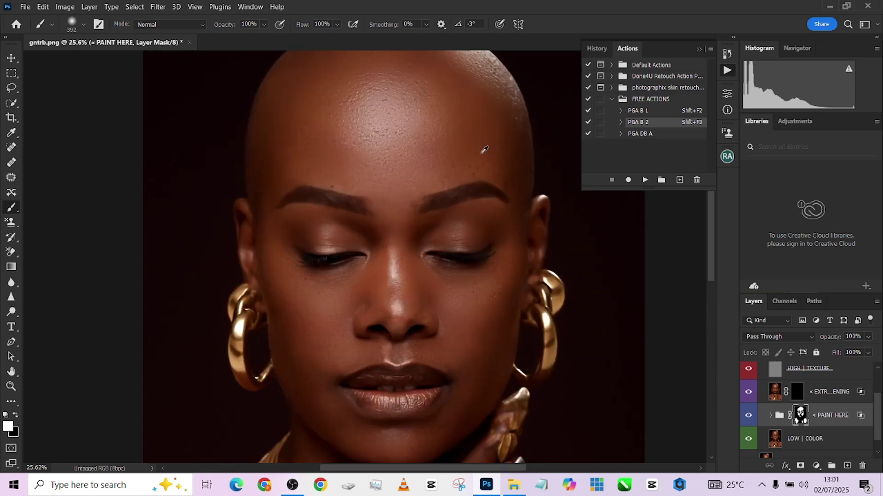
{"action": "left_click_drag", "start_coordinate": [494, 152], "coordinate": [484, 153]}
{"action": "scroll", "coordinate": [428, 119], "scroll_direction": "up", "scroll_amount": 2}
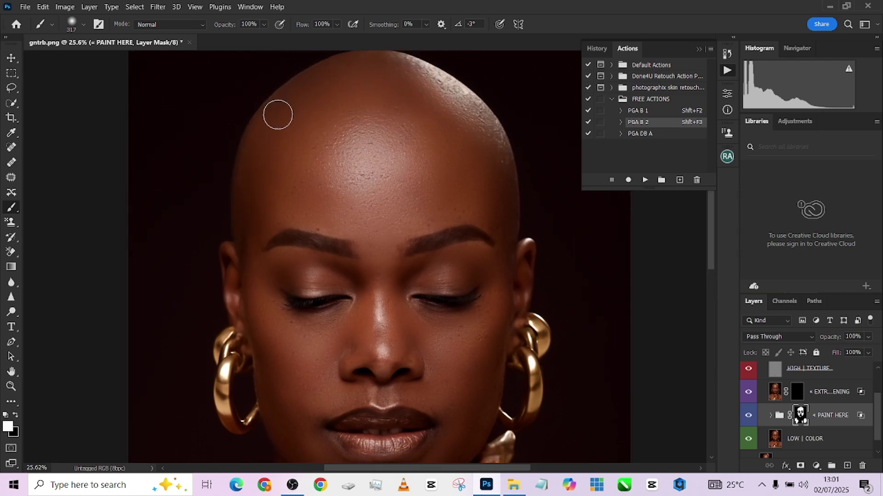
{"action": "scroll", "coordinate": [356, 171], "scroll_direction": "down", "scroll_amount": 2}
{"action": "scroll", "coordinate": [356, 171], "scroll_direction": "down", "scroll_amount": 2}
{"action": "scroll", "coordinate": [772, 402], "scroll_direction": "up", "scroll_amount": 2}
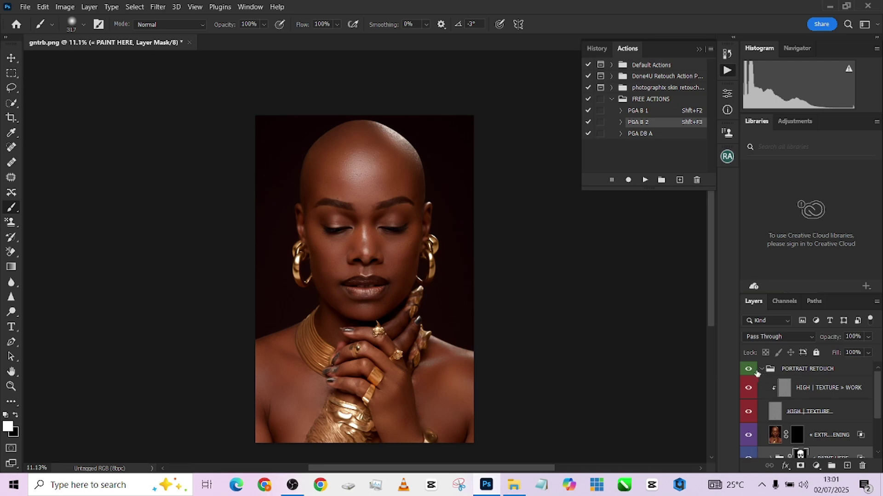
Show the PORTRAIT RETOUCH group and lower its opacity to 74%.
{"action": "scroll", "coordinate": [432, 184], "scroll_direction": "up", "scroll_amount": 2}
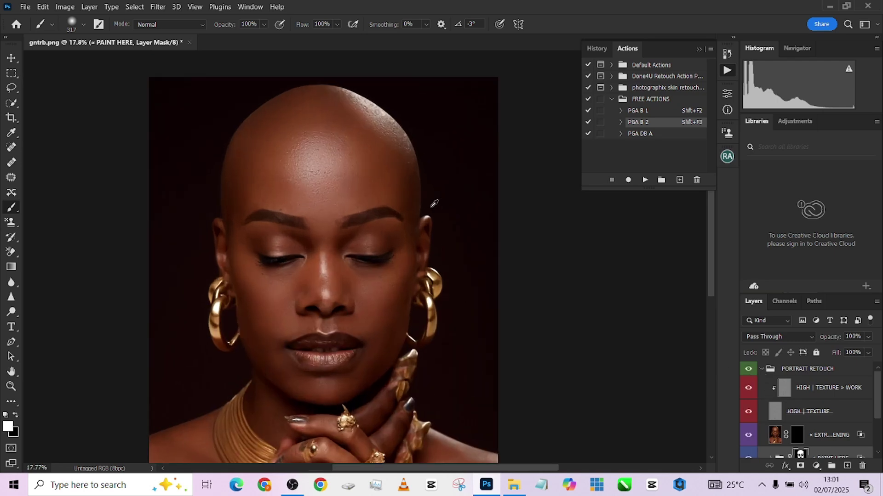
{"action": "left_click", "coordinate": [745, 370]}
{"action": "left_click", "coordinate": [841, 371]}
{"action": "left_click", "coordinate": [867, 337]}
{"action": "left_click_drag", "start_coordinate": [873, 352], "coordinate": [861, 353]}
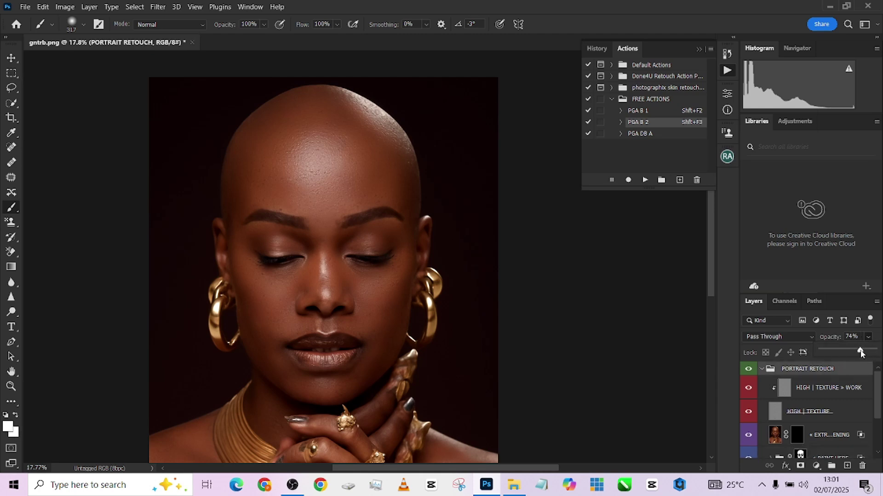
Flatten the image into a single Background layer.
{"action": "scroll", "coordinate": [528, 244], "scroll_direction": "down", "scroll_amount": 3}
{"action": "scroll", "coordinate": [763, 416], "scroll_direction": "down", "scroll_amount": 2}
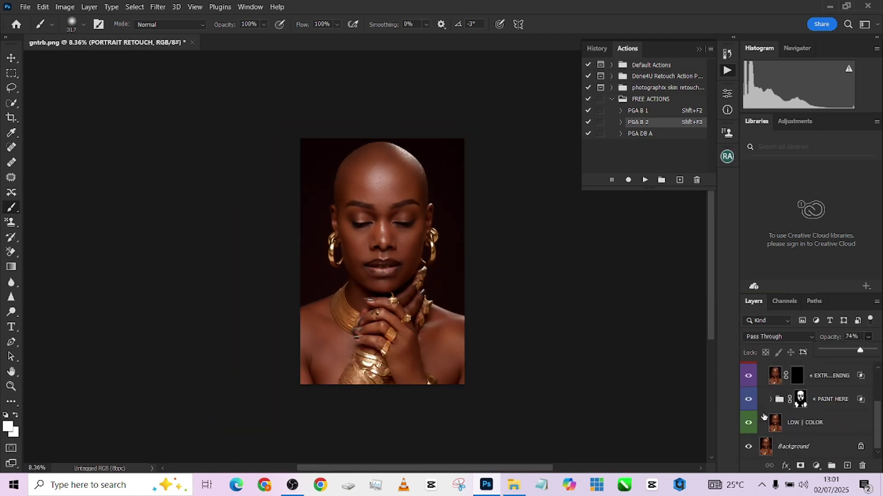
{"action": "right_click", "coordinate": [814, 445]}
{"action": "left_click", "coordinate": [708, 305]}
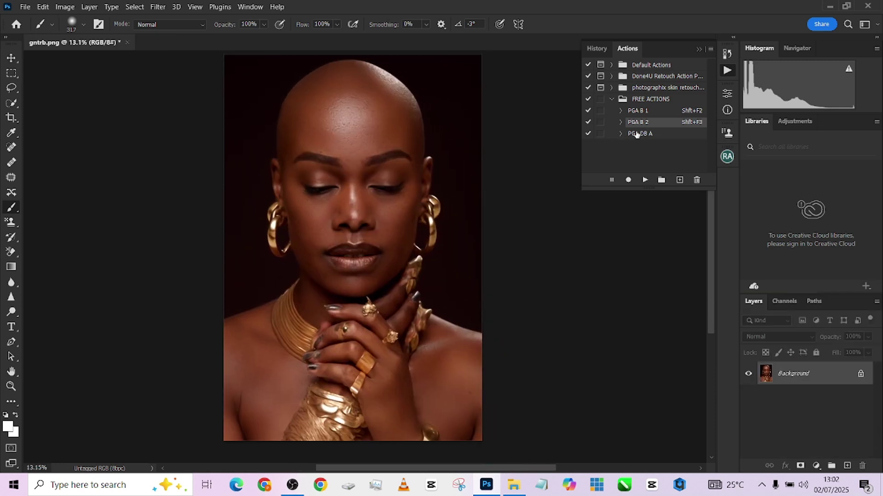
Run the PGA DB A action and paint its smoothing over the face and shoulder skin.
{"action": "left_click", "coordinate": [637, 134]}
{"action": "left_click", "coordinate": [646, 180]}
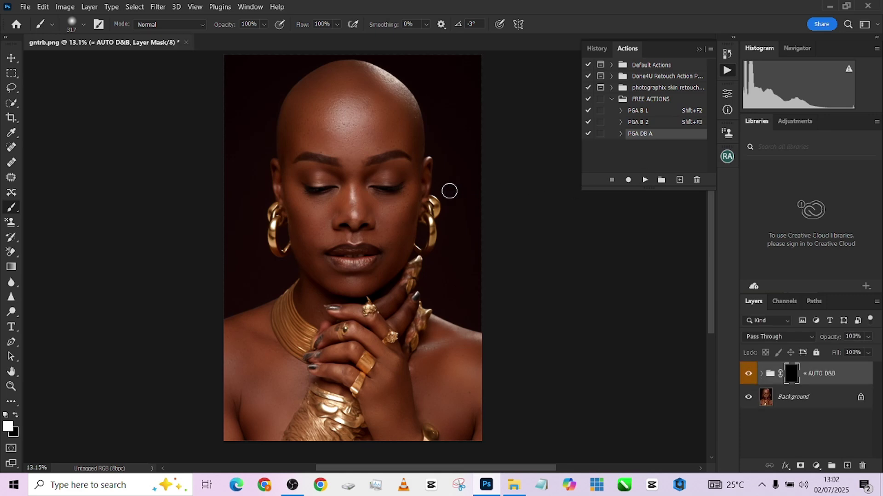
{"action": "left_click_drag", "start_coordinate": [356, 135], "coordinate": [410, 148]}
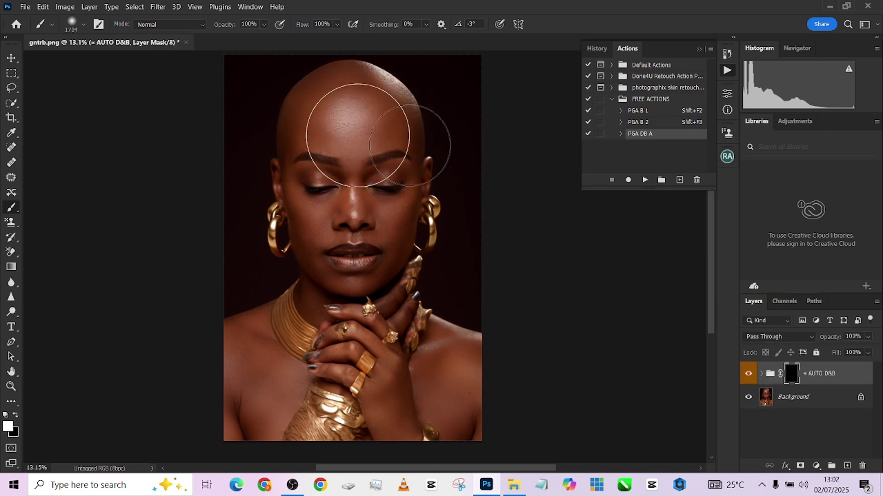
{"action": "mouse_move", "coordinate": [358, 100]}
{"action": "left_mouse_down"}
{"action": "mouse_move", "coordinate": [363, 139]}
{"action": "mouse_move", "coordinate": [333, 218]}
{"action": "mouse_move", "coordinate": [323, 188]}
{"action": "mouse_move", "coordinate": [344, 226]}
{"action": "left_mouse_up"}
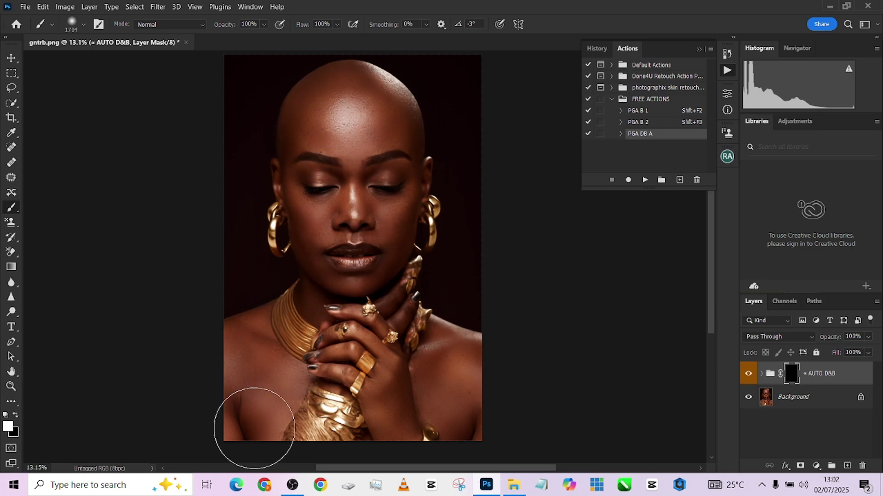
{"action": "mouse_move", "coordinate": [361, 302]}
{"action": "left_mouse_down"}
{"action": "mouse_move", "coordinate": [361, 283]}
{"action": "mouse_move", "coordinate": [358, 305]}
{"action": "left_mouse_up"}
{"action": "scroll", "coordinate": [355, 212], "scroll_direction": "down", "scroll_amount": 2}
Lower the AUTO D&B group to 64% opacity and add a Curves layer lifting the shadows.
{"action": "left_click", "coordinate": [868, 337]}
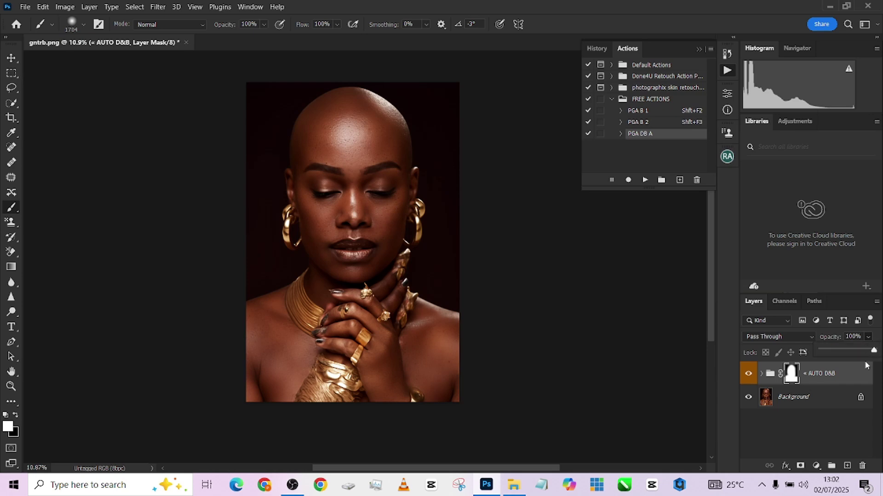
{"action": "left_click_drag", "start_coordinate": [875, 350], "coordinate": [854, 352]}
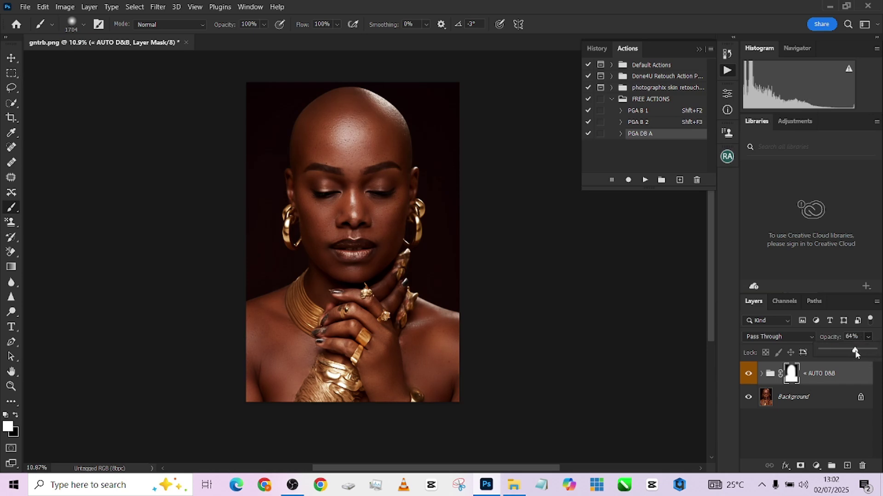
{"action": "left_click", "coordinate": [816, 467]}
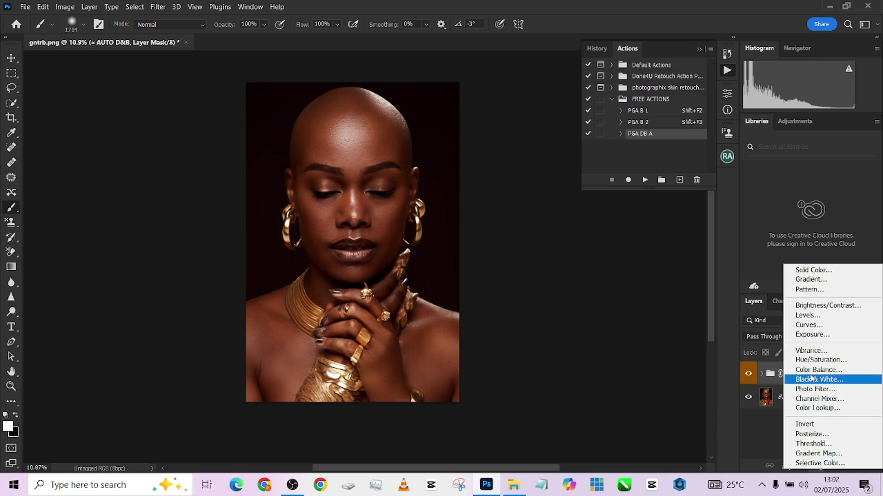
{"action": "left_click", "coordinate": [800, 325]}
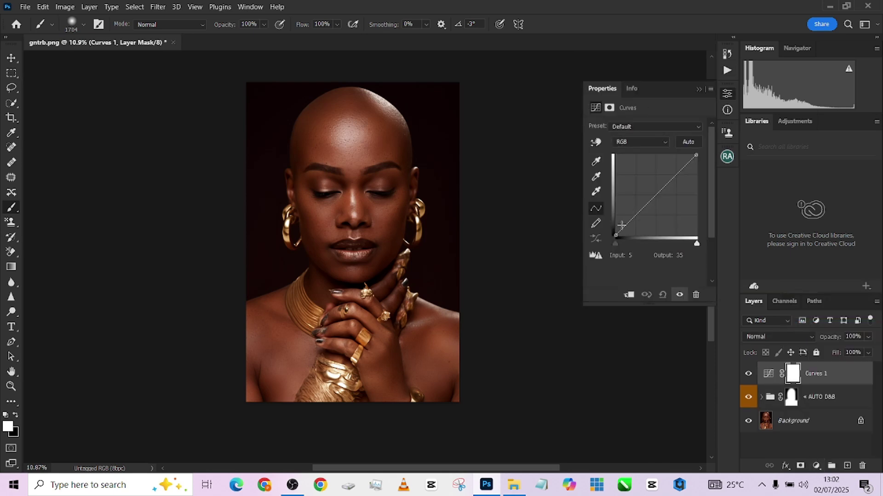
{"action": "left_click", "coordinate": [625, 225]}
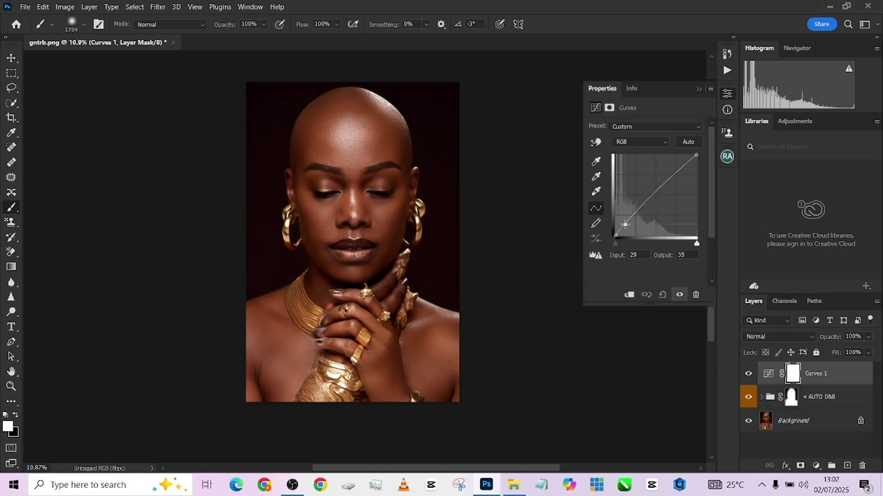
Flatten all layers into the Background.
{"action": "left_click", "coordinate": [805, 422]}
{"action": "right_click", "coordinate": [811, 426]}
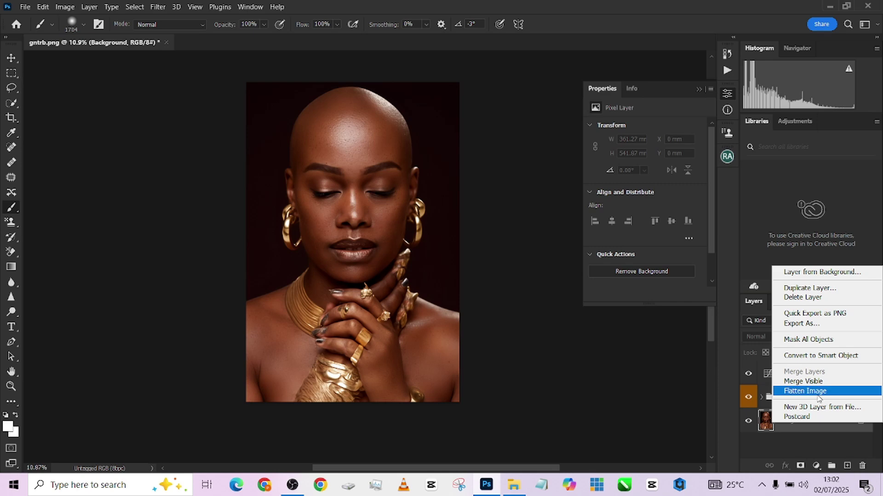
{"action": "left_click", "coordinate": [804, 391]}
Run the Done4U Retouch action with a 4-pixel Gaussian Blur radius.
{"action": "scroll", "coordinate": [465, 252], "scroll_direction": "up", "scroll_amount": 1}
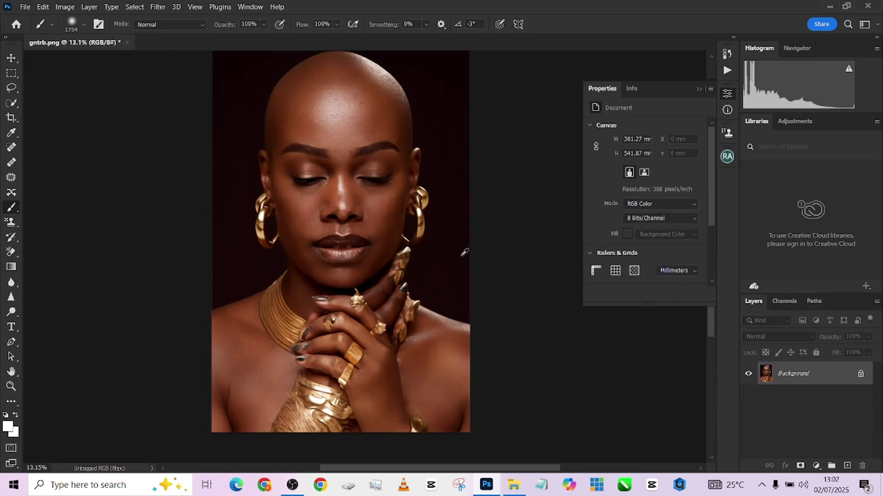
{"action": "left_click", "coordinate": [723, 76]}
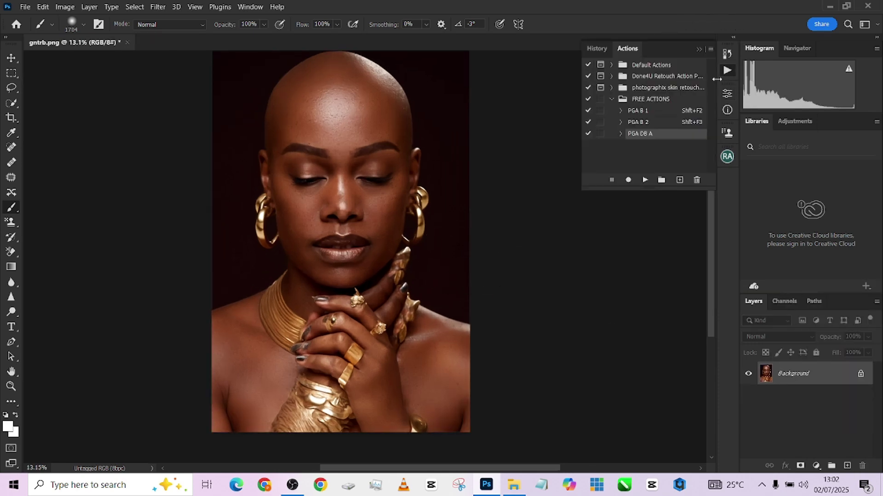
{"action": "left_click", "coordinate": [612, 99]}
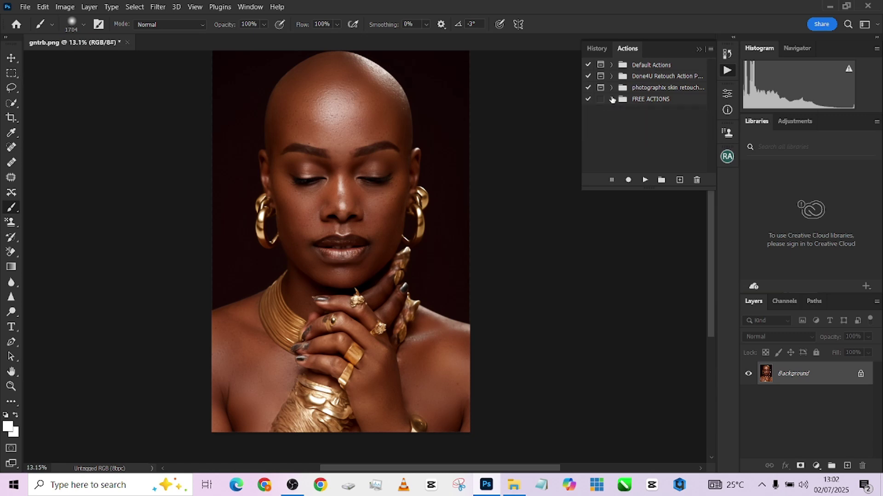
{"action": "left_click", "coordinate": [611, 78]}
{"action": "left_click", "coordinate": [645, 88]}
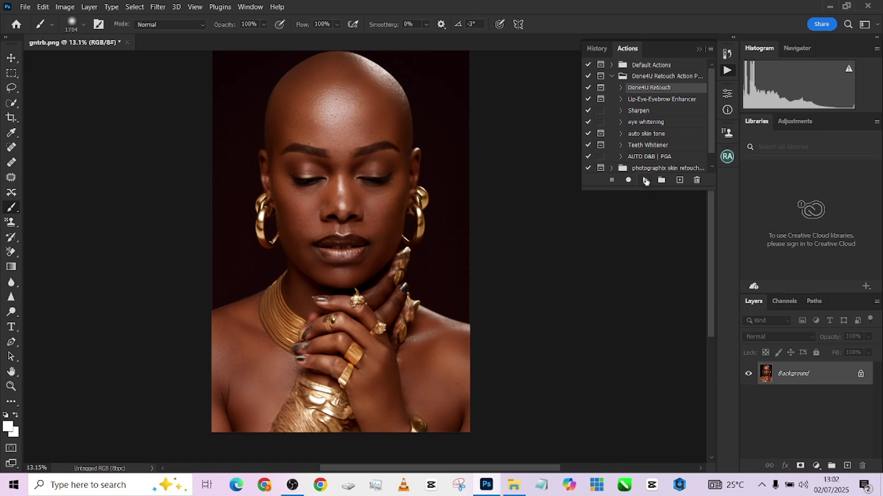
{"action": "left_click", "coordinate": [646, 181]}
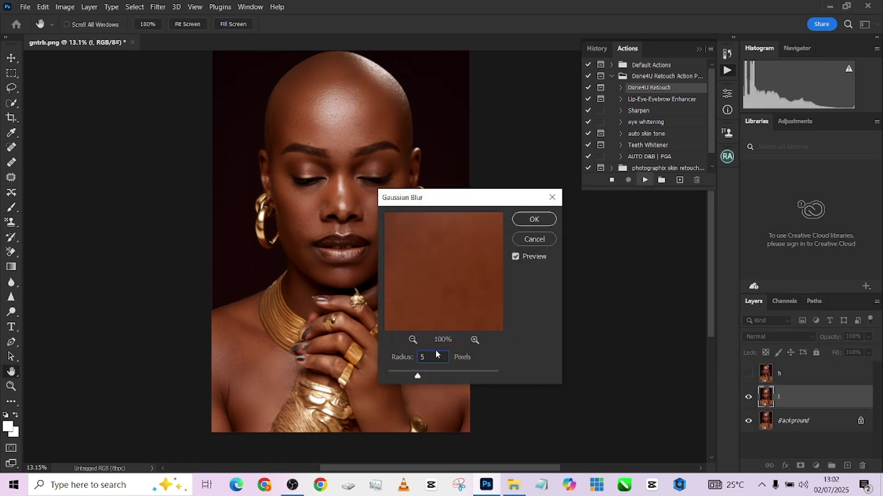
{"action": "type", "text": "4"}
{"action": "left_click", "coordinate": [537, 221]}
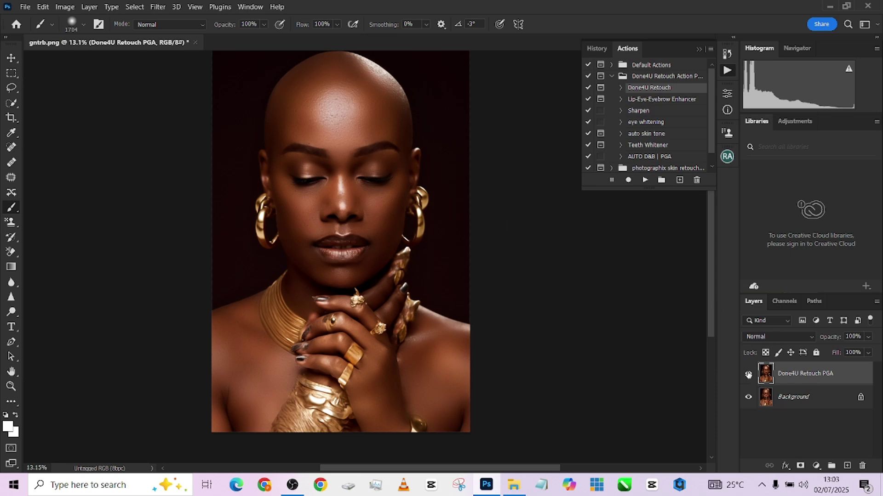
Compare the retouch layer on and off, set it to 80% opacity, and flatten into the Background.
{"action": "left_click", "coordinate": [747, 375]}
{"action": "left_click", "coordinate": [748, 374]}
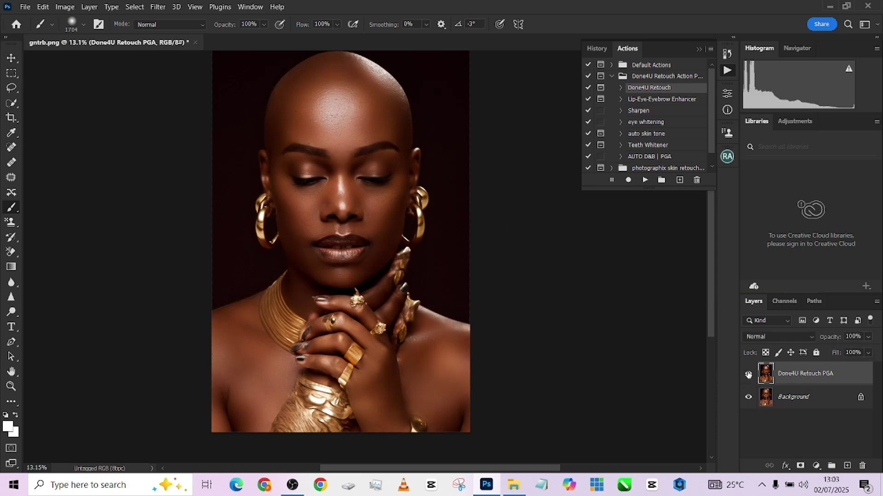
{"action": "left_click", "coordinate": [869, 338]}
{"action": "right_click", "coordinate": [828, 403]}
{"action": "left_click", "coordinate": [826, 372]}
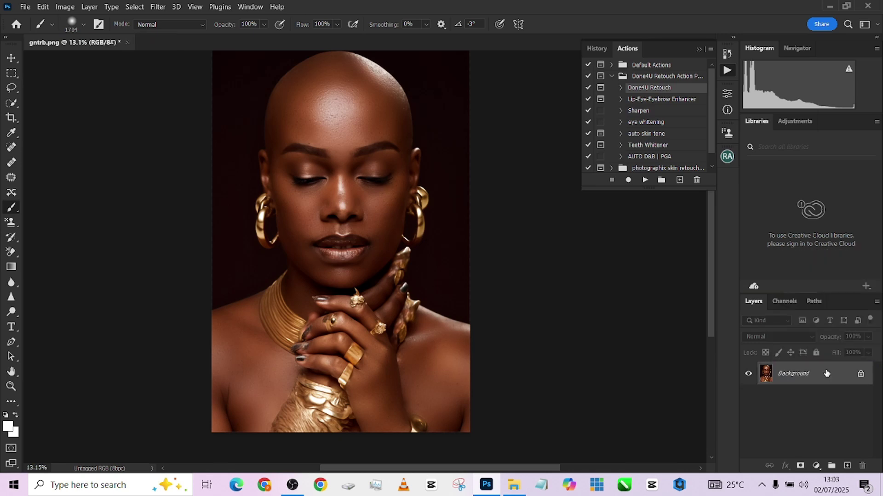
{"action": "left_click_drag", "start_coordinate": [447, 348], "coordinate": [457, 355]}
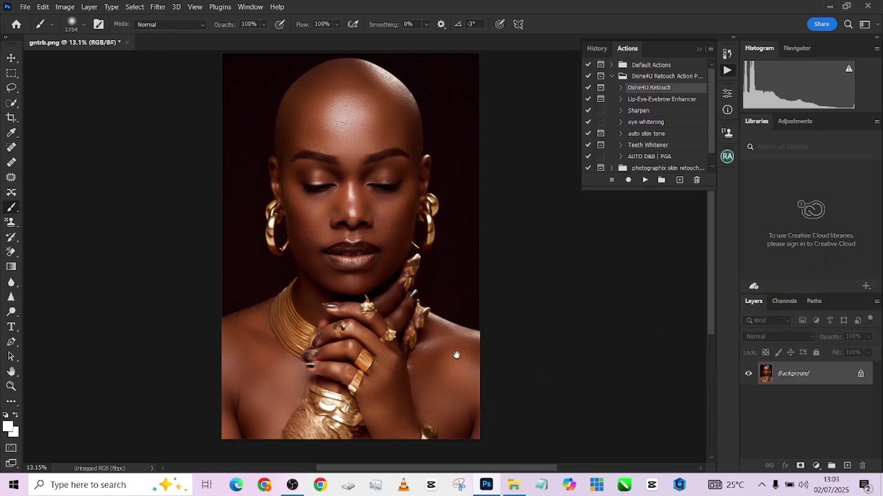
In History, switch between the original gntrb.png snapshot and Snapshot 1.
{"action": "left_click", "coordinate": [595, 49]}
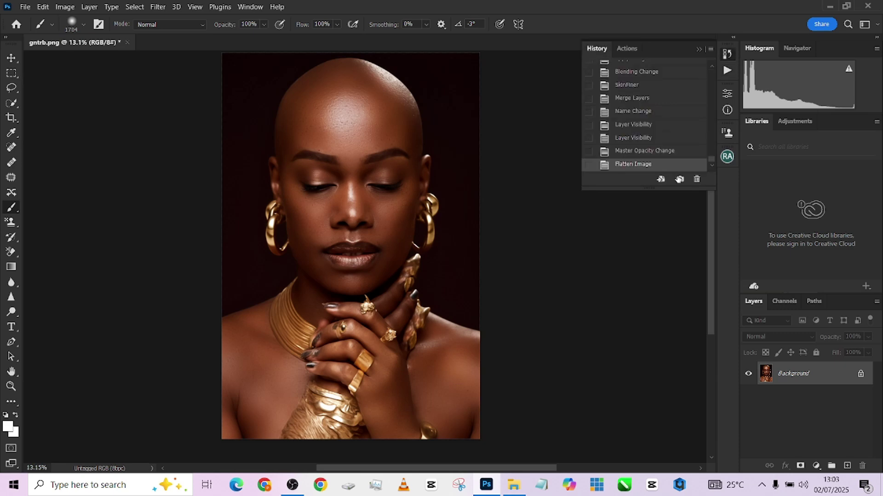
{"action": "left_click_drag", "start_coordinate": [711, 160], "coordinate": [708, 60]}
{"action": "left_click", "coordinate": [633, 69]}
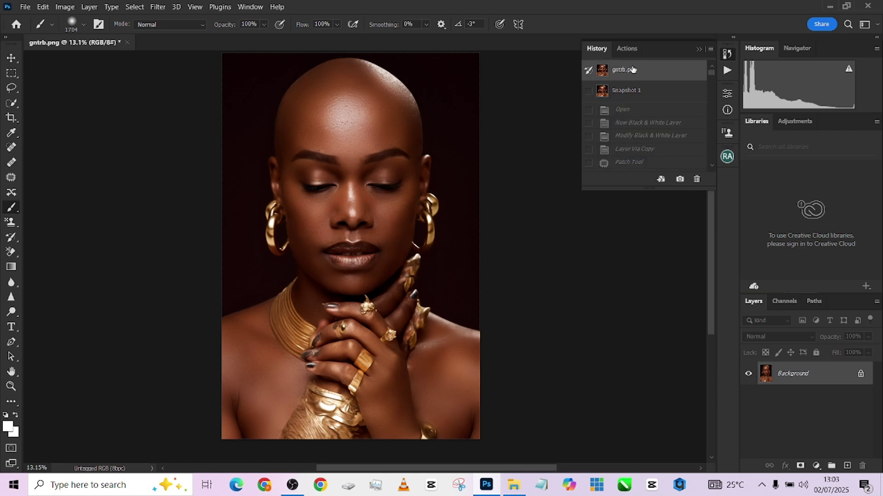
{"action": "left_click", "coordinate": [633, 98]}
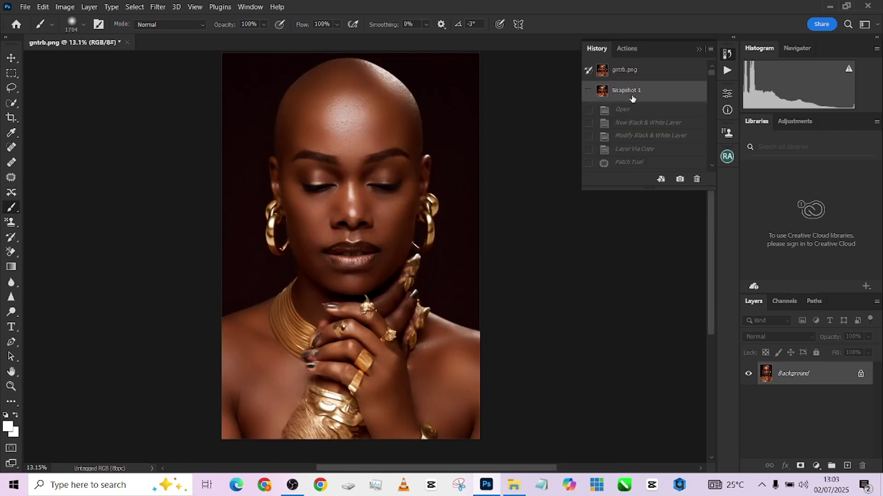
{"action": "left_click", "coordinate": [657, 75]}
Zoom in on the hands, shoulder and face to compare the original against Snapshot 1.
{"action": "scroll", "coordinate": [276, 87], "scroll_direction": "up", "scroll_amount": 10}
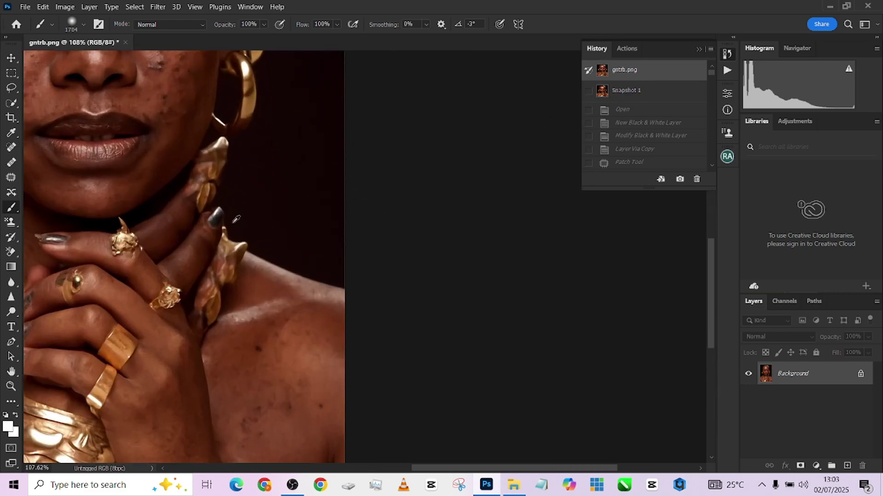
{"action": "left_click_drag", "start_coordinate": [191, 208], "coordinate": [356, 297]}
{"action": "scroll", "coordinate": [356, 295], "scroll_direction": "down", "scroll_amount": 3}
{"action": "scroll", "coordinate": [373, 267], "scroll_direction": "up", "scroll_amount": 2}
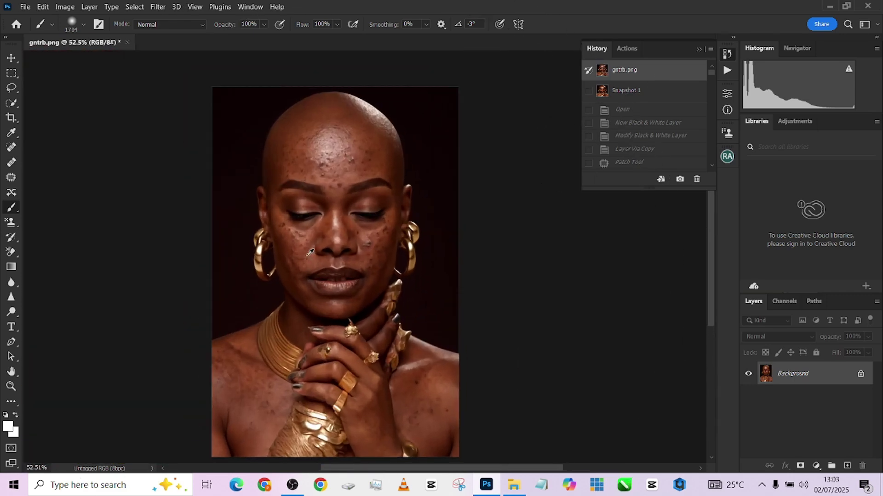
{"action": "scroll", "coordinate": [373, 267], "scroll_direction": "up", "scroll_amount": 2}
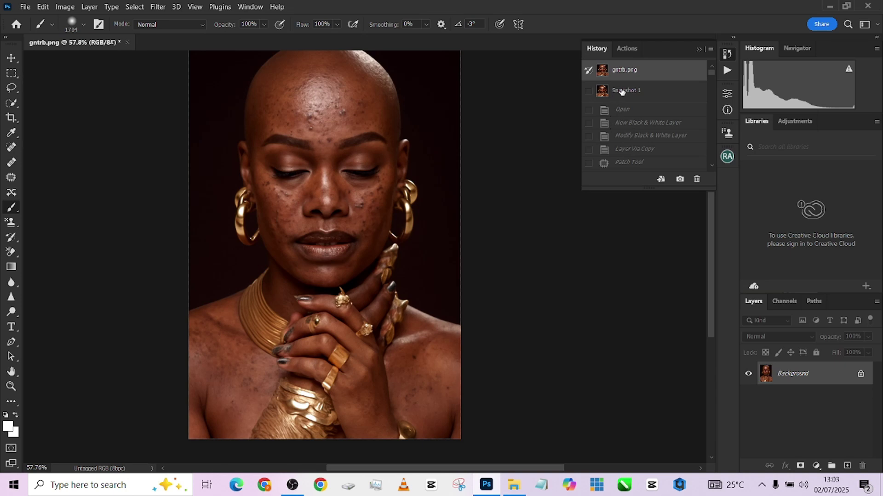
{"action": "left_click", "coordinate": [622, 91]}
{"action": "scroll", "coordinate": [422, 252], "scroll_direction": "up", "scroll_amount": 4}
{"action": "scroll", "coordinate": [421, 252], "scroll_direction": "down", "scroll_amount": 1}
{"action": "scroll", "coordinate": [327, 196], "scroll_direction": "up", "scroll_amount": 1}
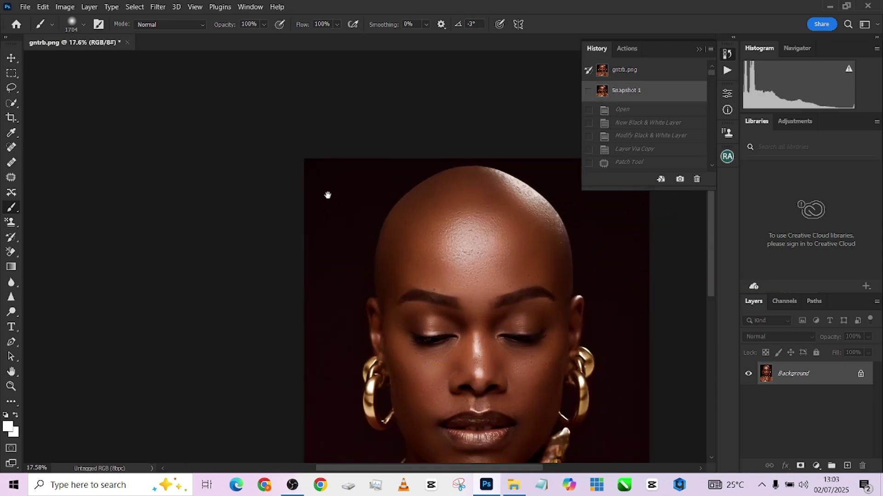
{"action": "left_click_drag", "start_coordinate": [327, 195], "coordinate": [206, 83]}
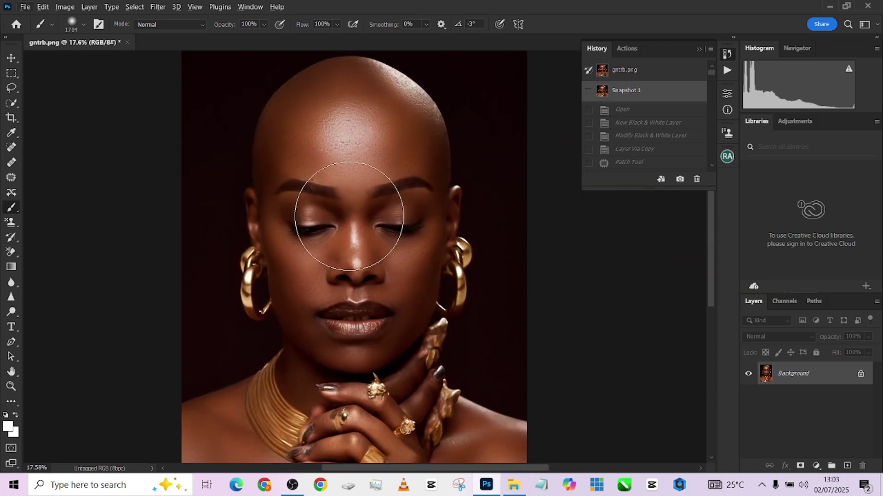